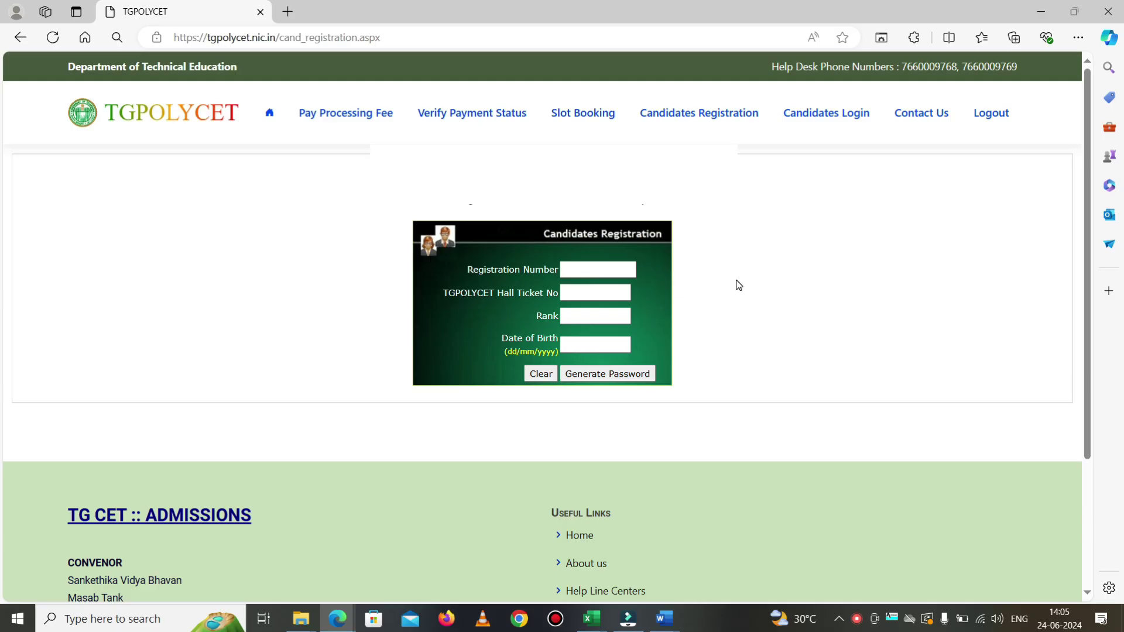
Go through the Candidates Registration form's registration number, TGPOLYCET hall ticket number, rank and date of birth fields
{"action": "scroll", "coordinate": [739, 285], "scroll_direction": "up", "scroll_amount": 4}
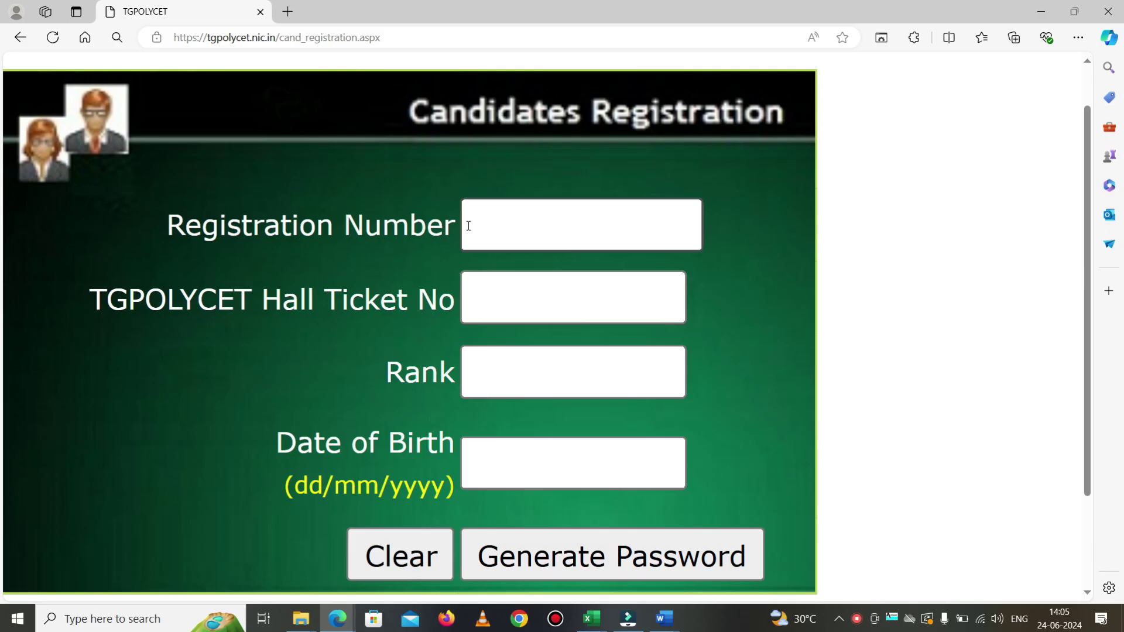
{"action": "left_click", "coordinate": [469, 226]}
{"action": "left_click", "coordinate": [510, 240]}
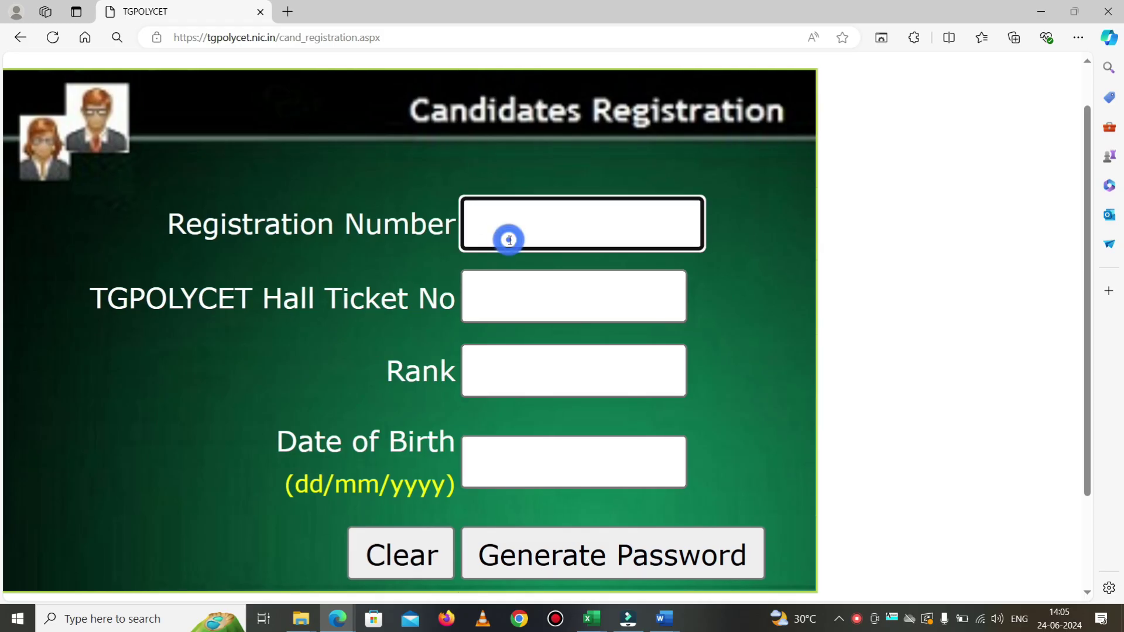
{"action": "left_click", "coordinate": [528, 291]}
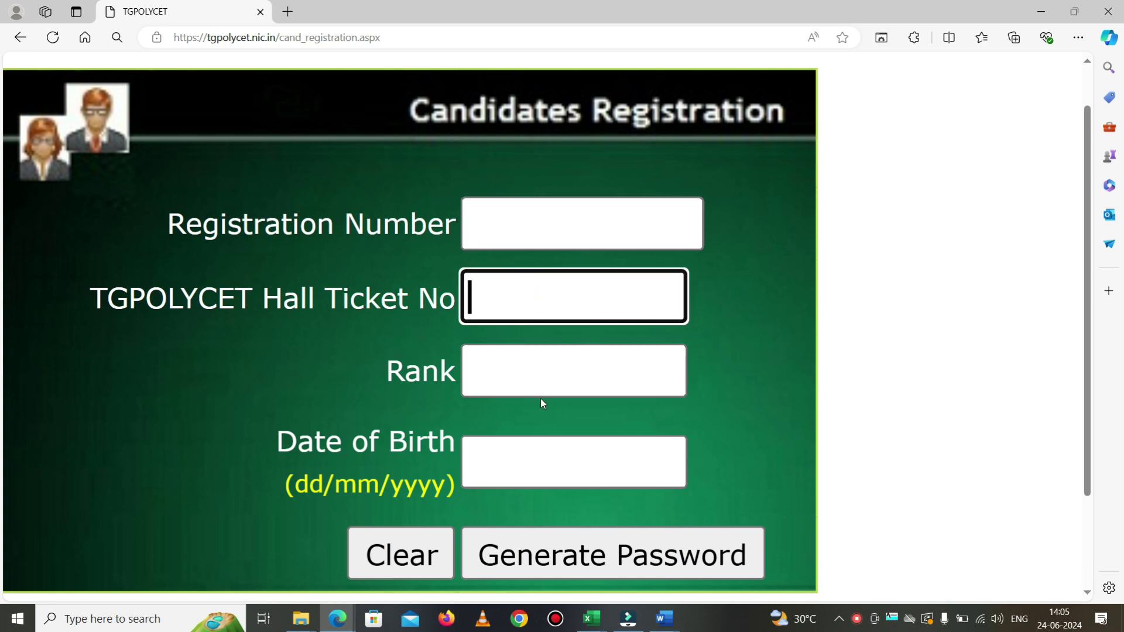
{"action": "left_click", "coordinate": [536, 381]}
{"action": "left_click", "coordinate": [535, 471]}
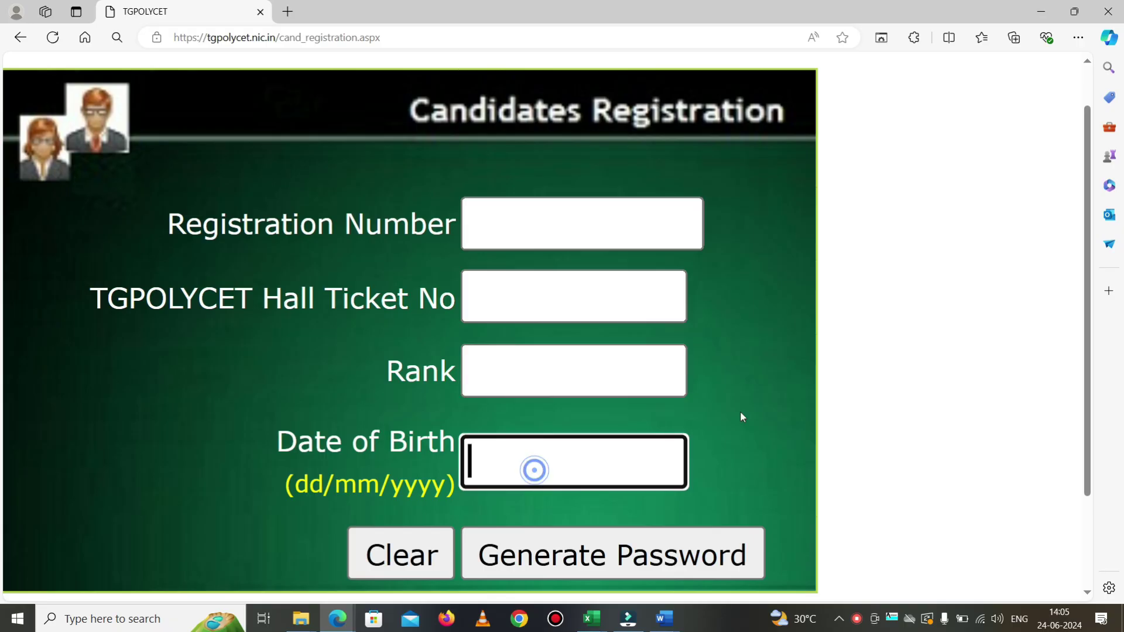
{"action": "scroll", "coordinate": [754, 412], "scroll_direction": "down", "scroll_amount": 2}
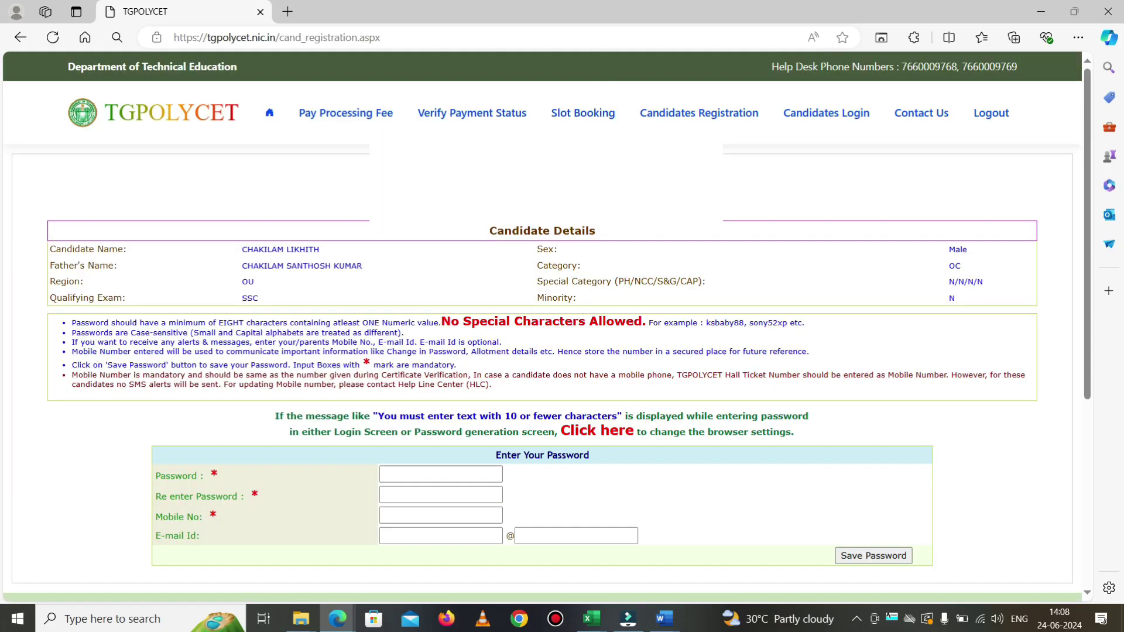
Examine the candidate details, the password instructions and the Enter Your Password form at a larger page size
{"action": "key", "text": "ctrl+plus"}
{"action": "key", "text": "ctrl+plus"}
{"action": "key", "text": "ctrl+plus"}
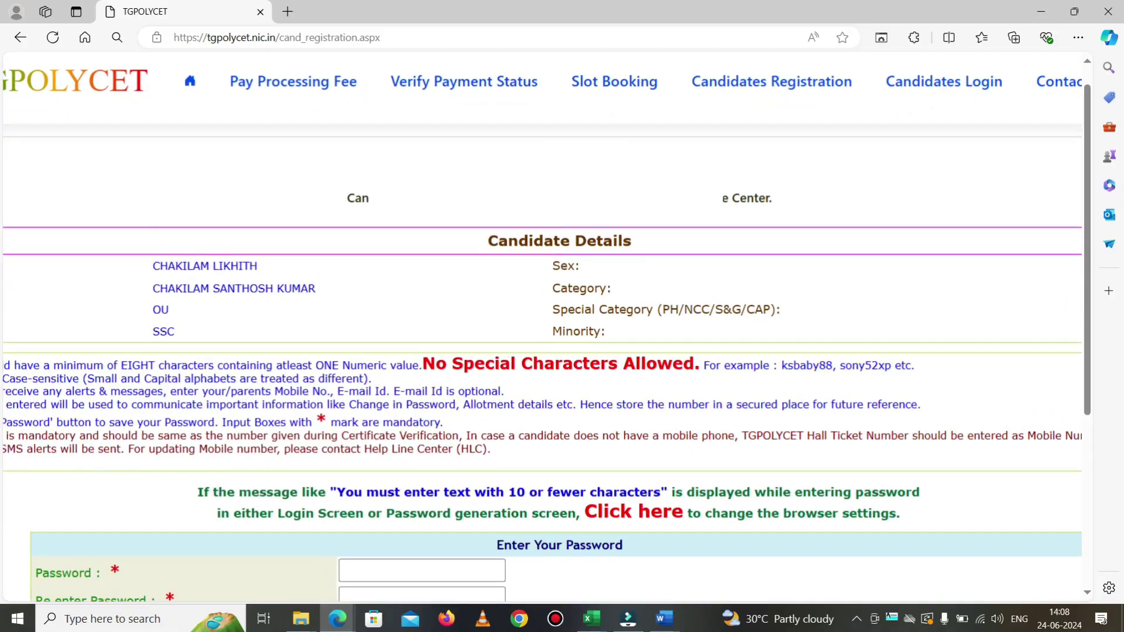
{"action": "key", "text": "ctrl+plus"}
{"action": "scroll", "coordinate": [494, 203], "scroll_direction": "down", "scroll_amount": 1}
{"action": "scroll", "coordinate": [494, 202], "scroll_direction": "right", "scroll_amount": 2}
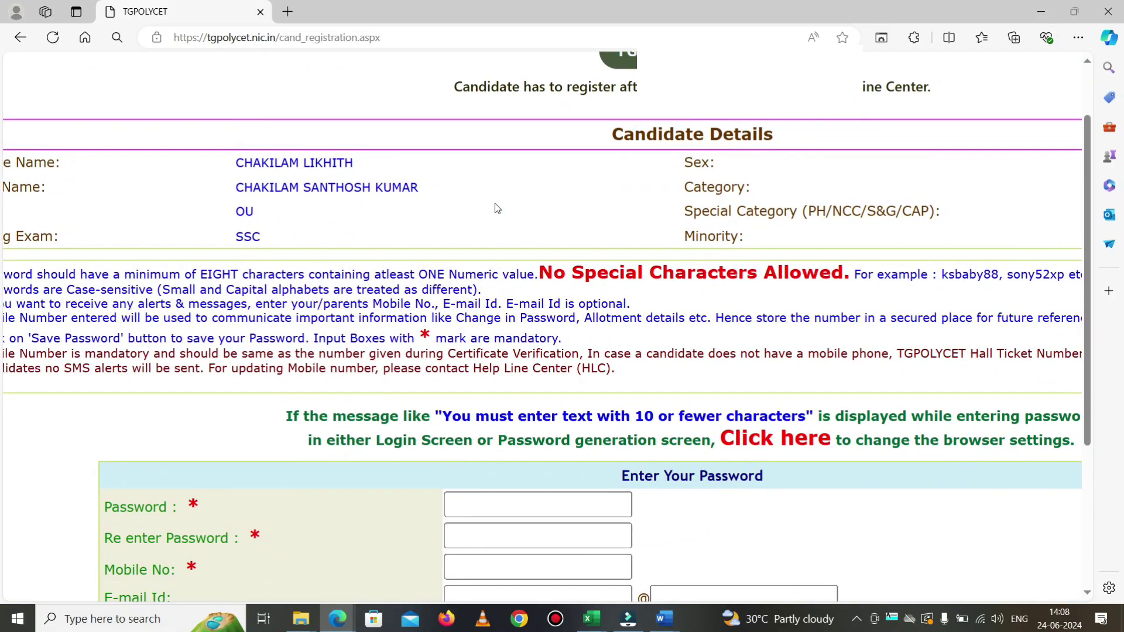
{"action": "scroll", "coordinate": [494, 204], "scroll_direction": "down", "scroll_amount": 3}
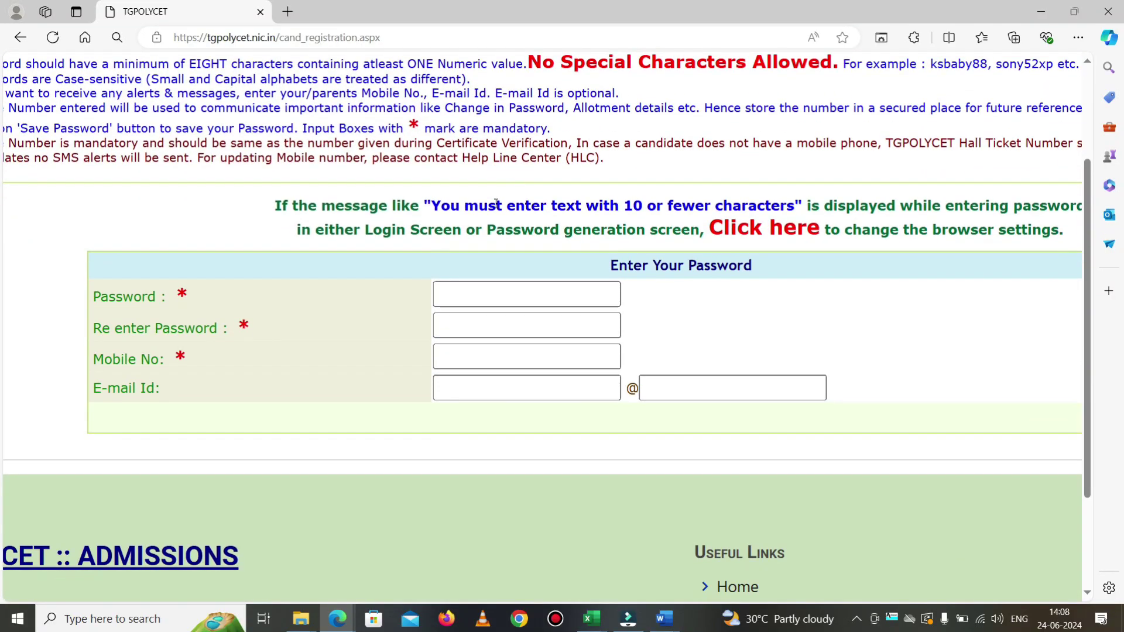
{"action": "key", "text": "ctrl+plus"}
{"action": "key", "text": "ctrl+plus"}
{"action": "scroll", "coordinate": [496, 203], "scroll_direction": "left", "scroll_amount": 2}
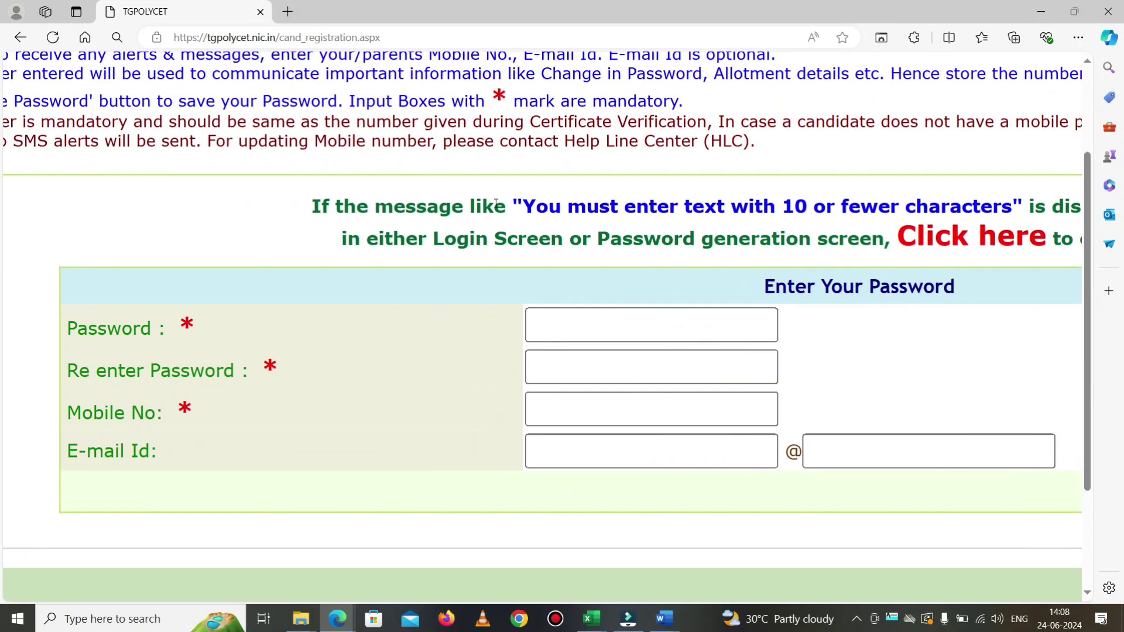
{"action": "scroll", "coordinate": [496, 203], "scroll_direction": "down", "scroll_amount": 1}
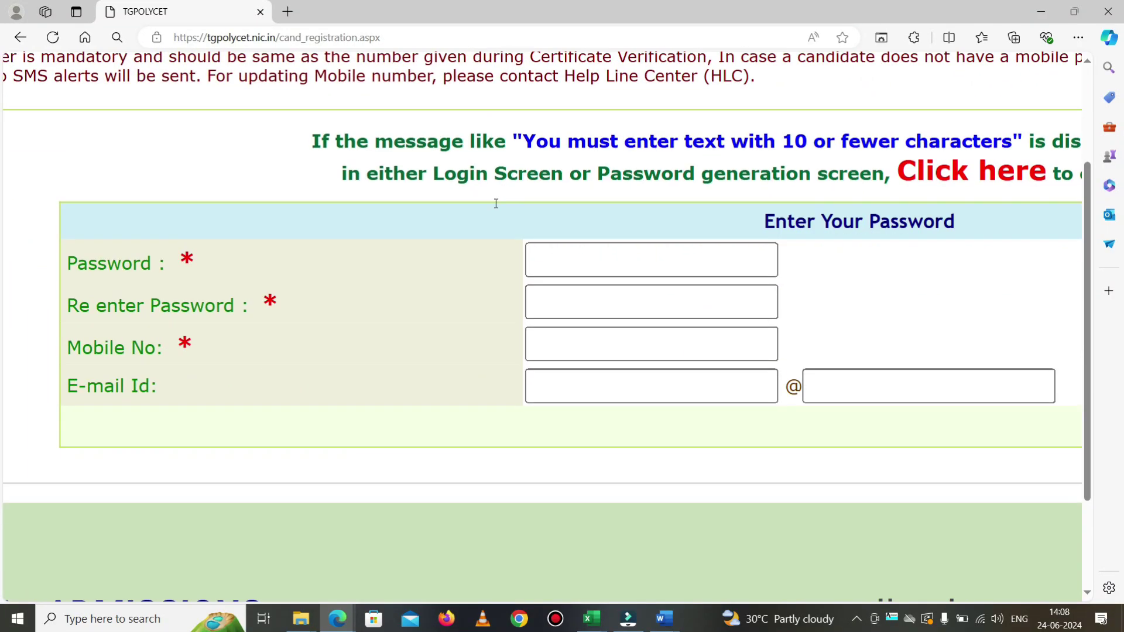
Check the rule on special characters and the sample passwords that apply to the Password field
{"action": "left_click", "coordinate": [612, 249]}
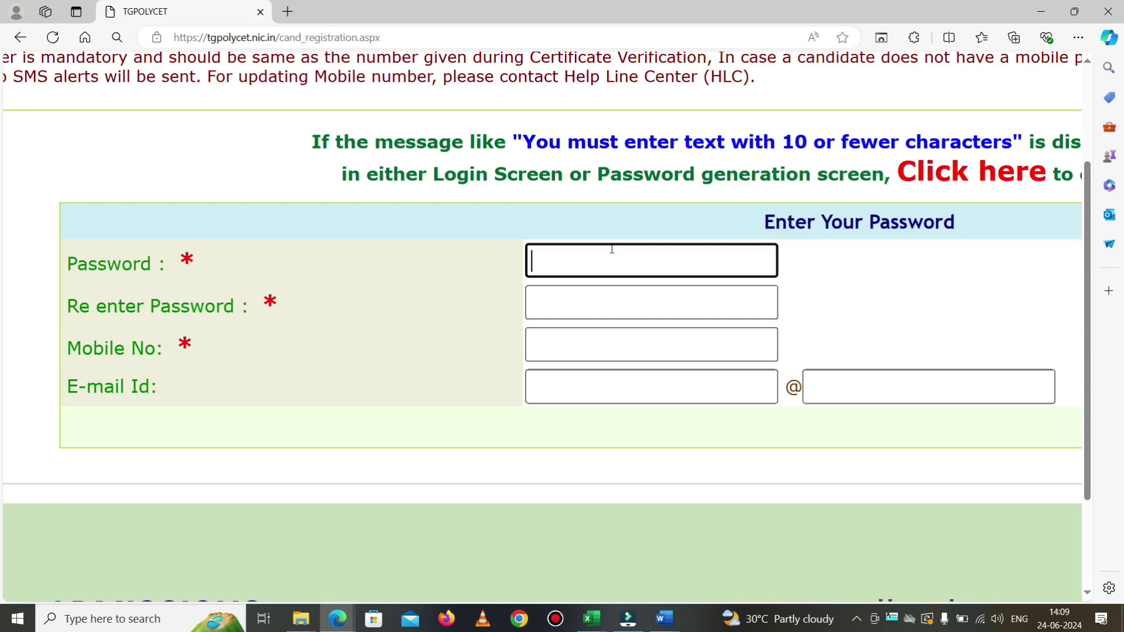
{"action": "scroll", "coordinate": [612, 249], "scroll_direction": "up", "scroll_amount": 2}
{"action": "scroll", "coordinate": [612, 249], "scroll_direction": "right", "scroll_amount": 5}
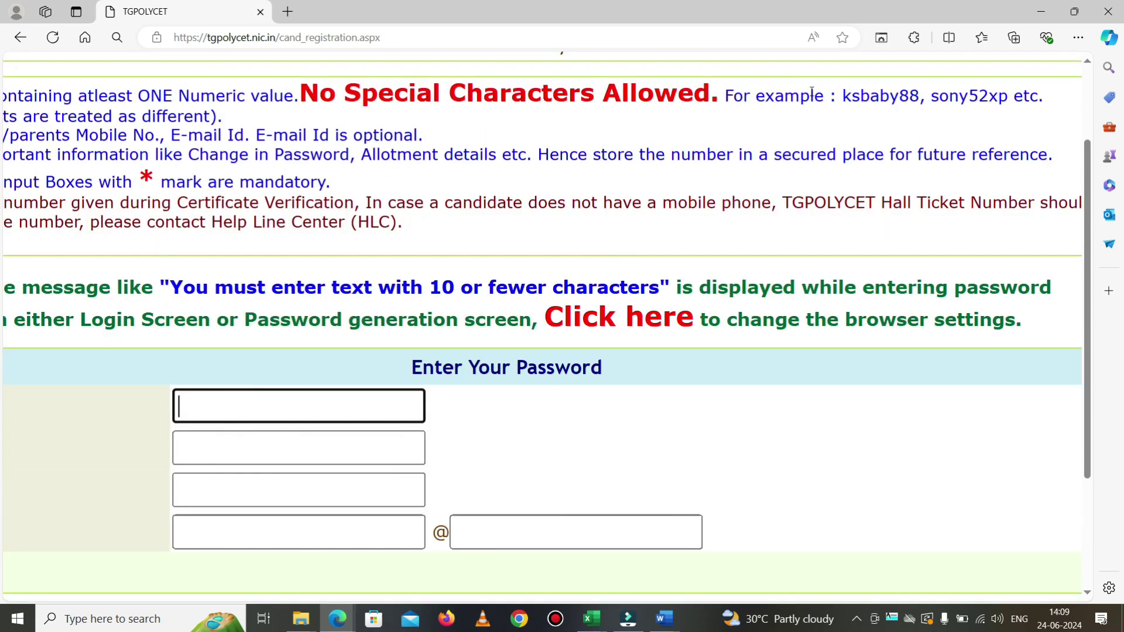
{"action": "scroll", "coordinate": [812, 94], "scroll_direction": "up", "scroll_amount": 3}
{"action": "scroll", "coordinate": [812, 93], "scroll_direction": "right", "scroll_amount": 2}
{"action": "scroll", "coordinate": [812, 94], "scroll_direction": "up", "scroll_amount": 2, "text": "ctrl"}
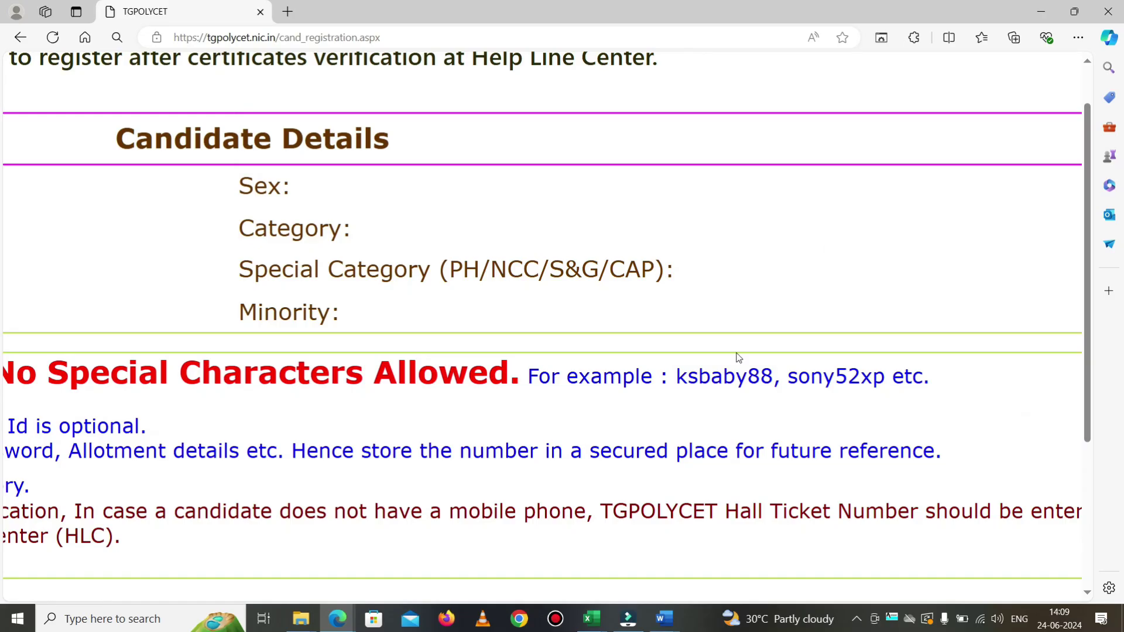
{"action": "scroll", "coordinate": [736, 424], "scroll_direction": "down", "scroll_amount": 6}
{"action": "scroll", "coordinate": [738, 424], "scroll_direction": "left", "scroll_amount": 6}
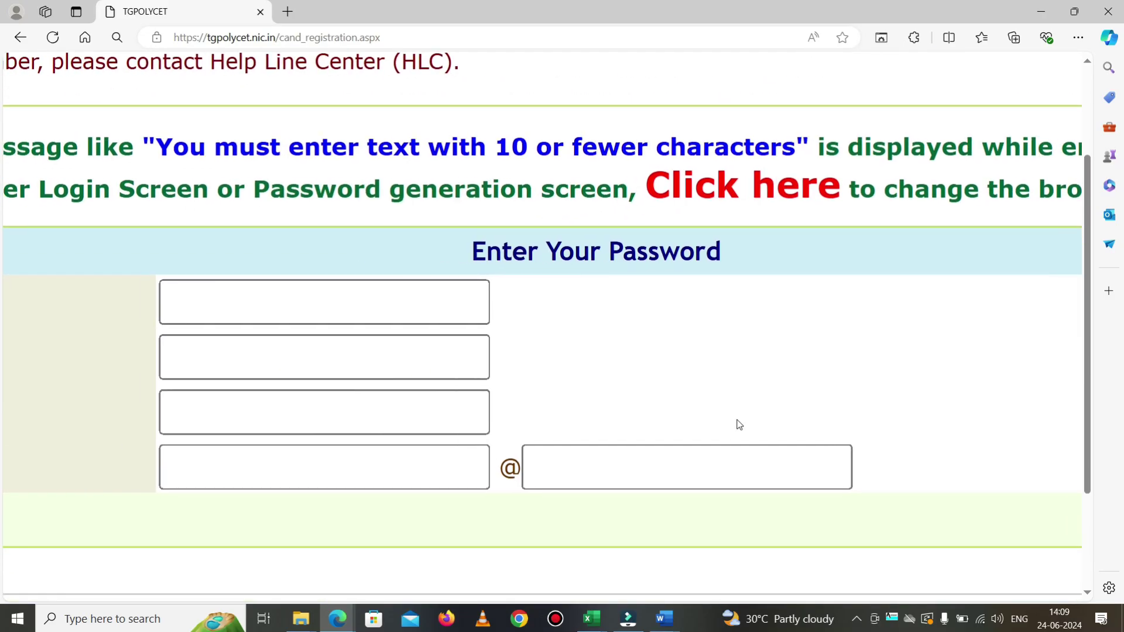
{"action": "scroll", "coordinate": [735, 420], "scroll_direction": "down", "scroll_amount": 2, "text": "ctrl"}
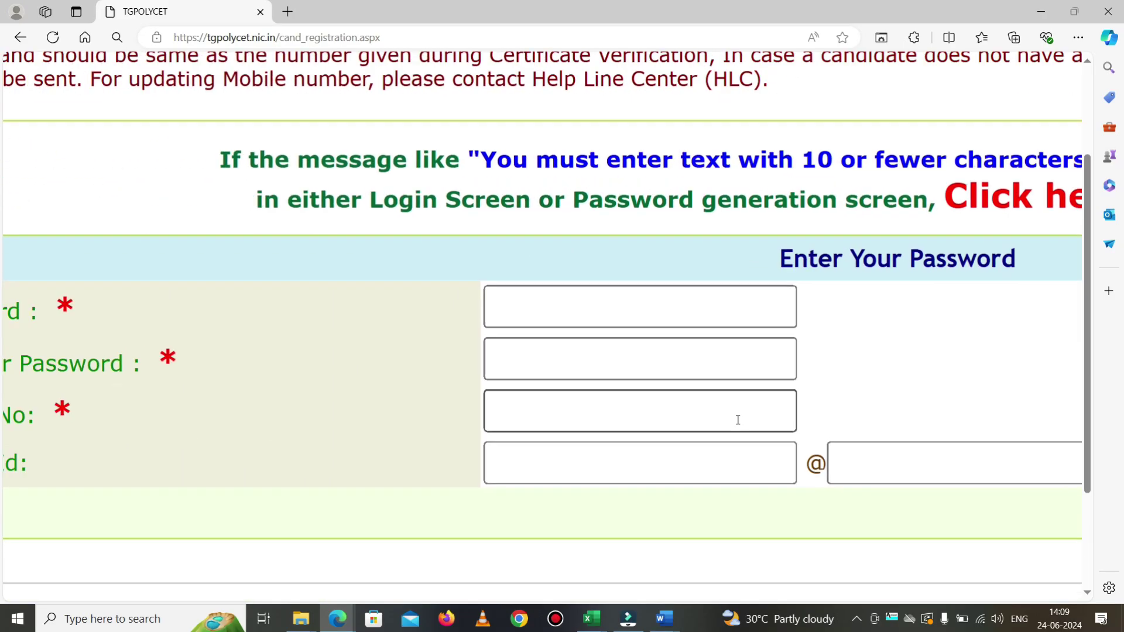
Go through the password, re-enter password, mobile number and e-mail fields of the Enter Your Password form
{"action": "left_click", "coordinate": [670, 331]}
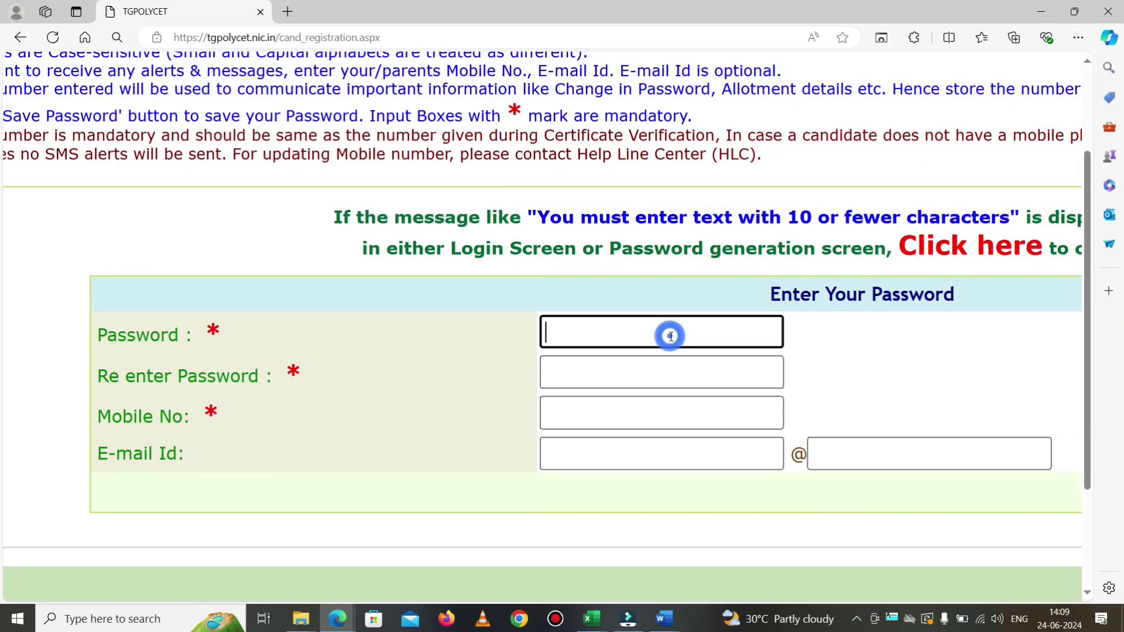
{"action": "left_click", "coordinate": [647, 374]}
{"action": "left_click", "coordinate": [641, 420]}
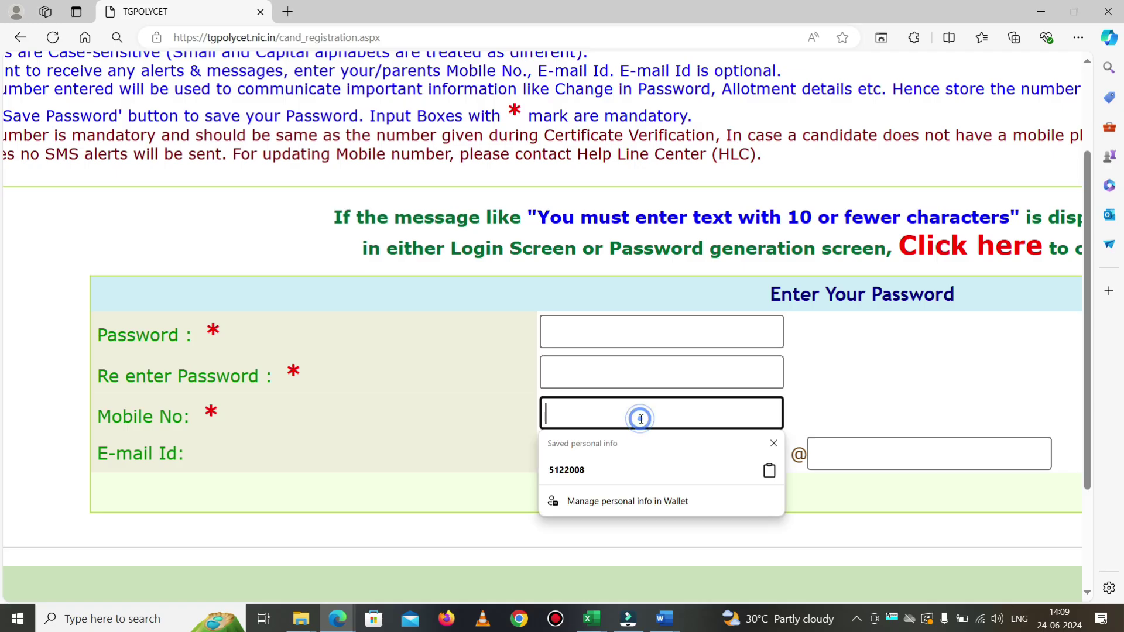
{"action": "left_click", "coordinate": [486, 466]}
{"action": "left_click", "coordinate": [543, 466]}
{"action": "left_click", "coordinate": [848, 456]}
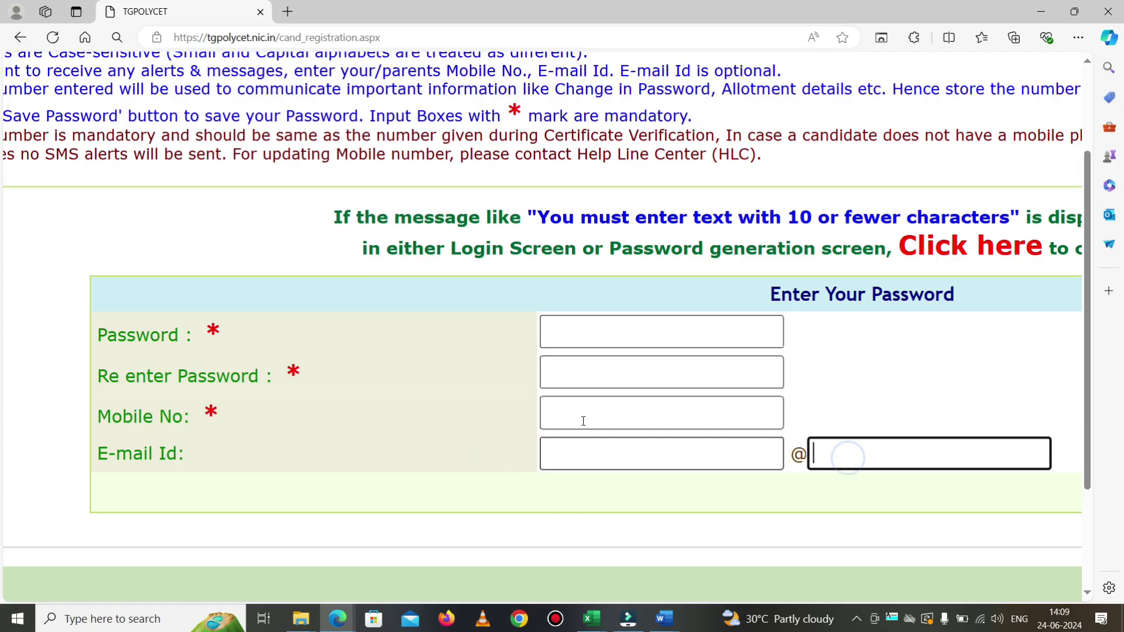
{"action": "scroll", "coordinate": [457, 426], "scroll_direction": "down", "scroll_amount": 1}
{"action": "scroll", "coordinate": [457, 427], "scroll_direction": "right", "scroll_amount": 5}
{"action": "scroll", "coordinate": [457, 427], "scroll_direction": "left", "scroll_amount": 3}
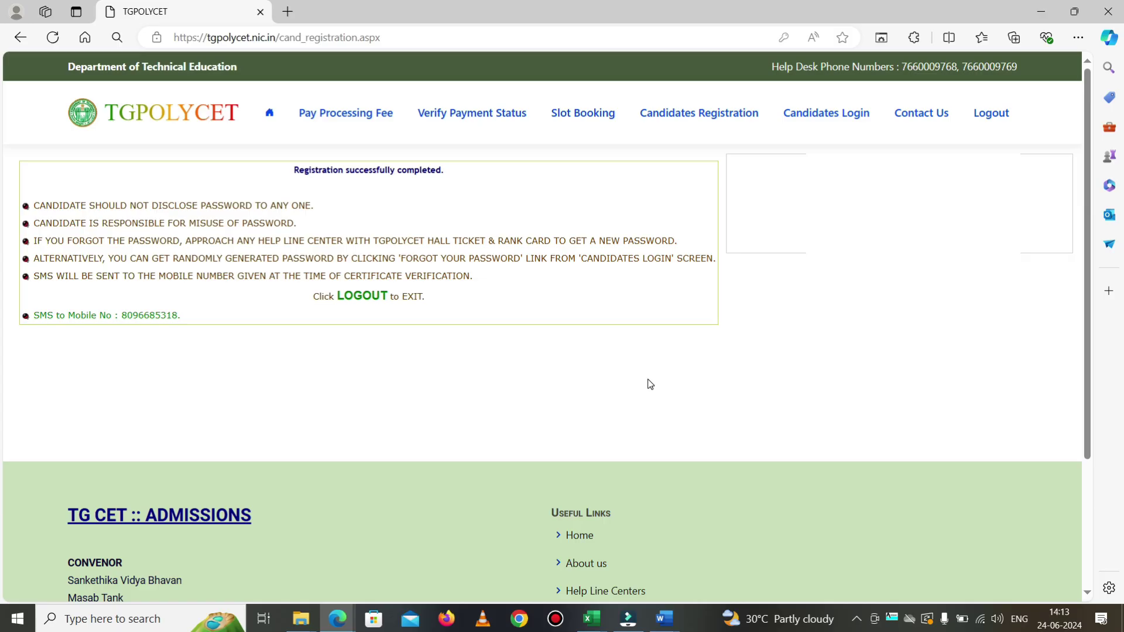
Read the registration completion notice, including the password recovery and SMS notes, at a larger page size
{"action": "scroll", "coordinate": [650, 384], "scroll_direction": "right", "scroll_amount": 3}
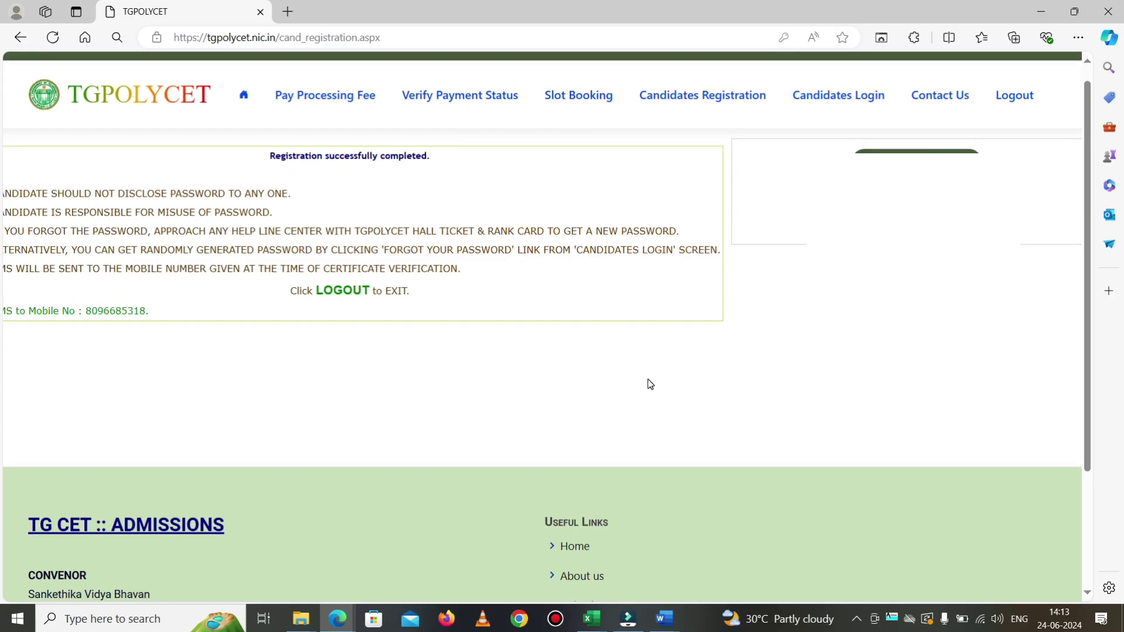
{"action": "scroll", "coordinate": [650, 384], "scroll_direction": "up", "scroll_amount": 2}
{"action": "scroll", "coordinate": [649, 384], "scroll_direction": "up", "scroll_amount": 2}
{"action": "scroll", "coordinate": [650, 384], "scroll_direction": "left", "scroll_amount": 3}
{"action": "scroll", "coordinate": [650, 384], "scroll_direction": "up", "scroll_amount": 2}
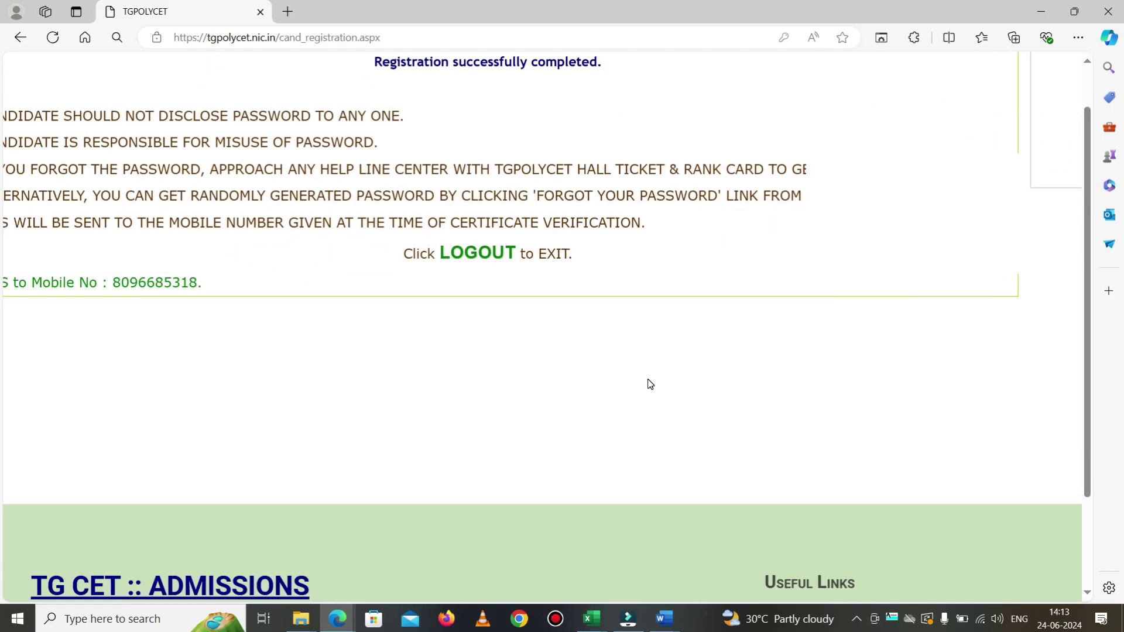
{"action": "scroll", "coordinate": [650, 384], "scroll_direction": "right", "scroll_amount": 3}
{"action": "scroll", "coordinate": [650, 384], "scroll_direction": "down", "scroll_amount": 2}
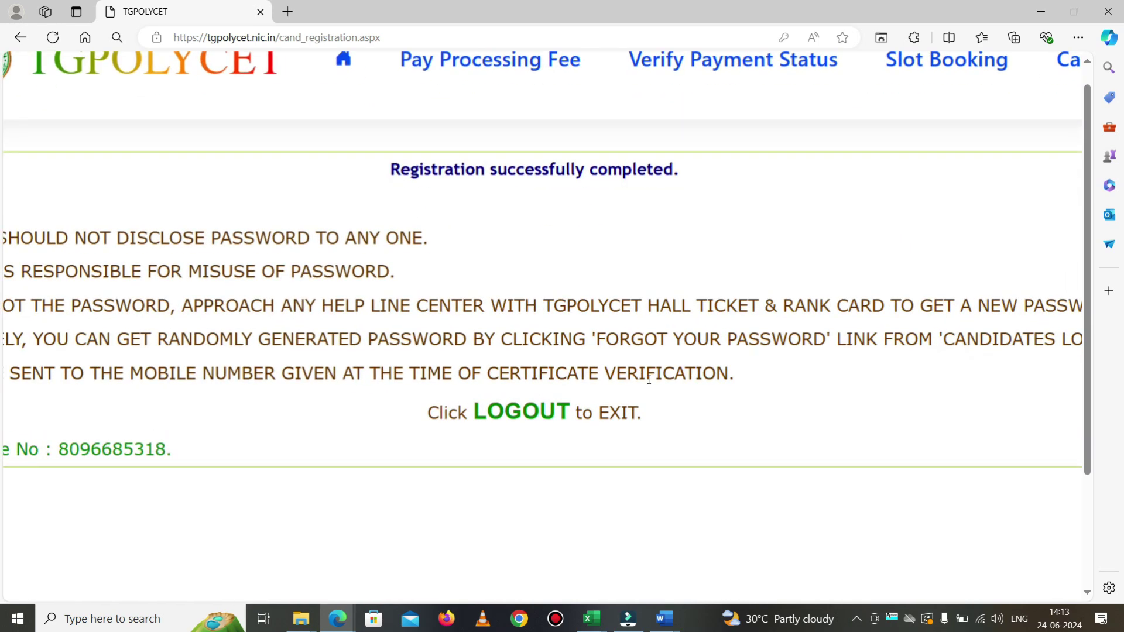
{"action": "scroll", "coordinate": [648, 380], "scroll_direction": "up", "scroll_amount": 2}
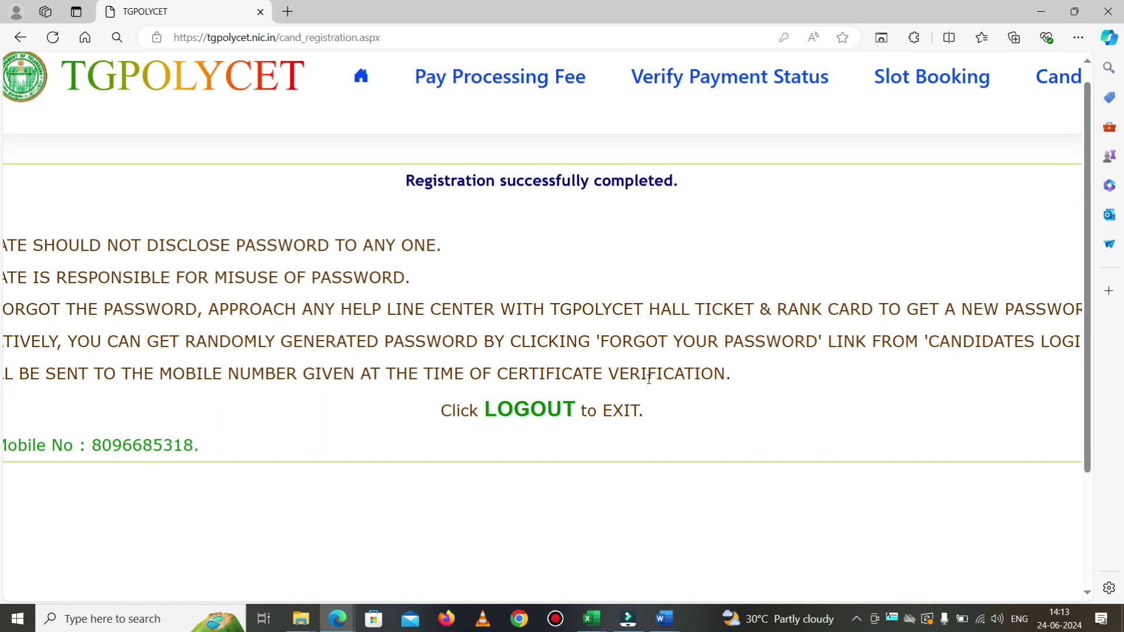
{"action": "scroll", "coordinate": [649, 379], "scroll_direction": "down", "scroll_amount": 3}
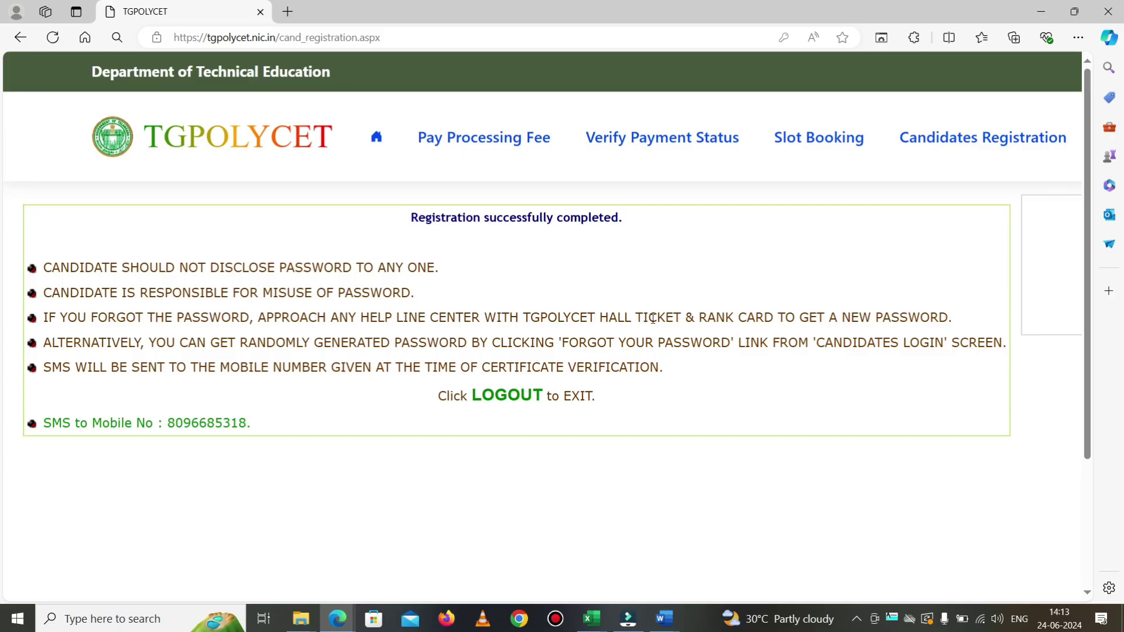
Open the Candidates Login page from the registration completion page
{"action": "scroll", "coordinate": [597, 278], "scroll_direction": "right", "scroll_amount": 5}
{"action": "scroll", "coordinate": [812, 168], "scroll_direction": "right", "scroll_amount": 1}
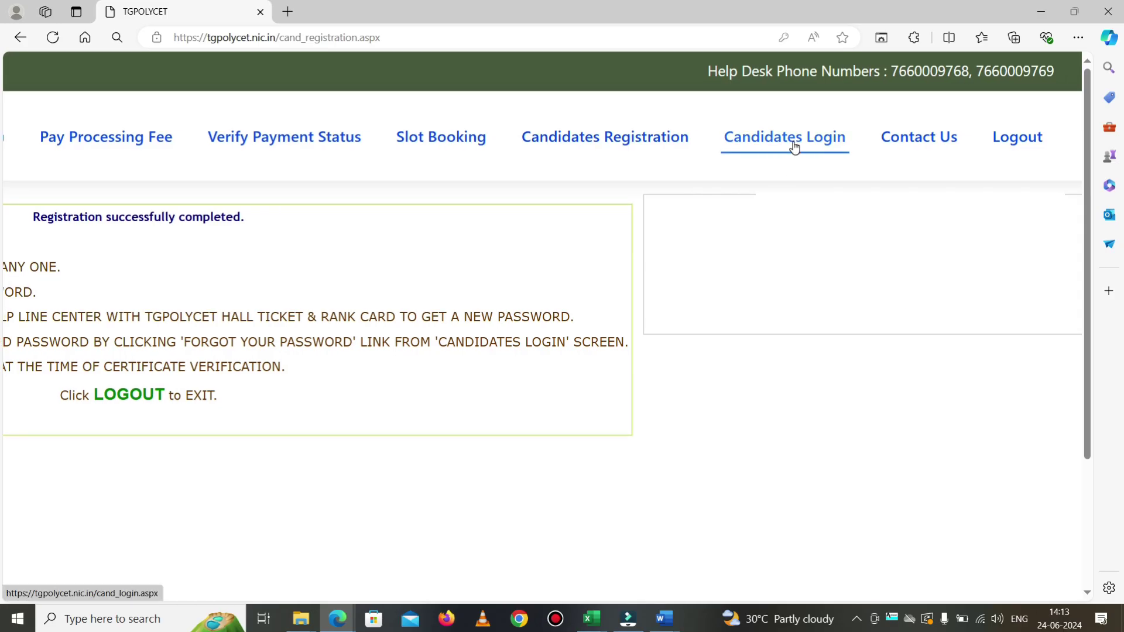
{"action": "left_click", "coordinate": [794, 146]}
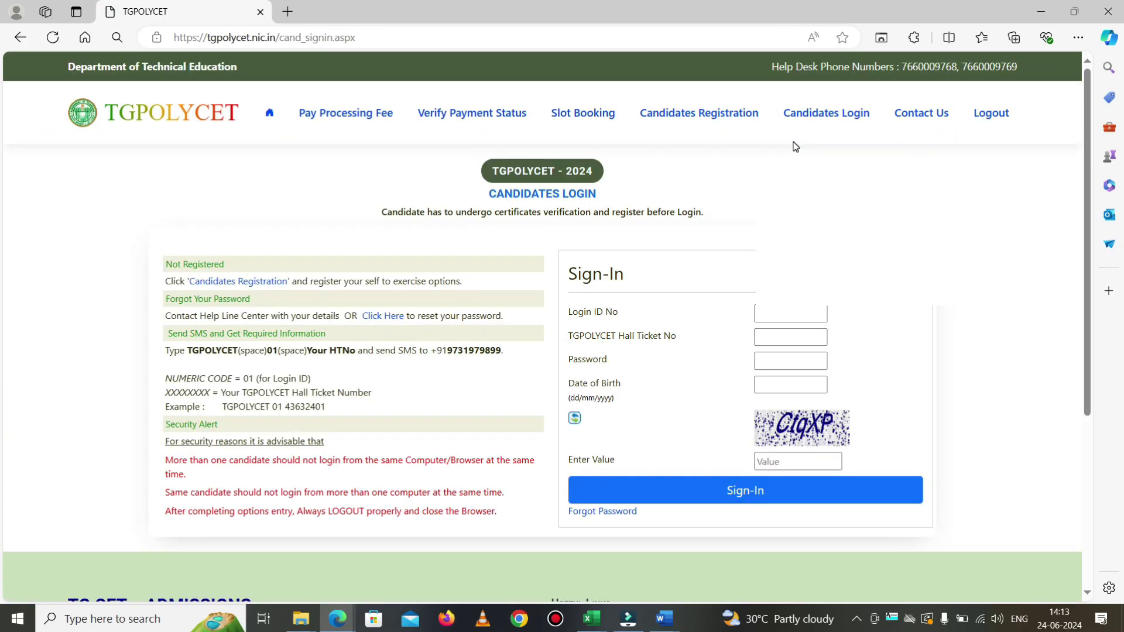
Enlarge the Sign-In form and go through its login ID, hall ticket, password, date of birth and captcha fields
{"action": "scroll", "coordinate": [658, 306], "scroll_direction": "up", "scroll_amount": 3, "text": "ctrl"}
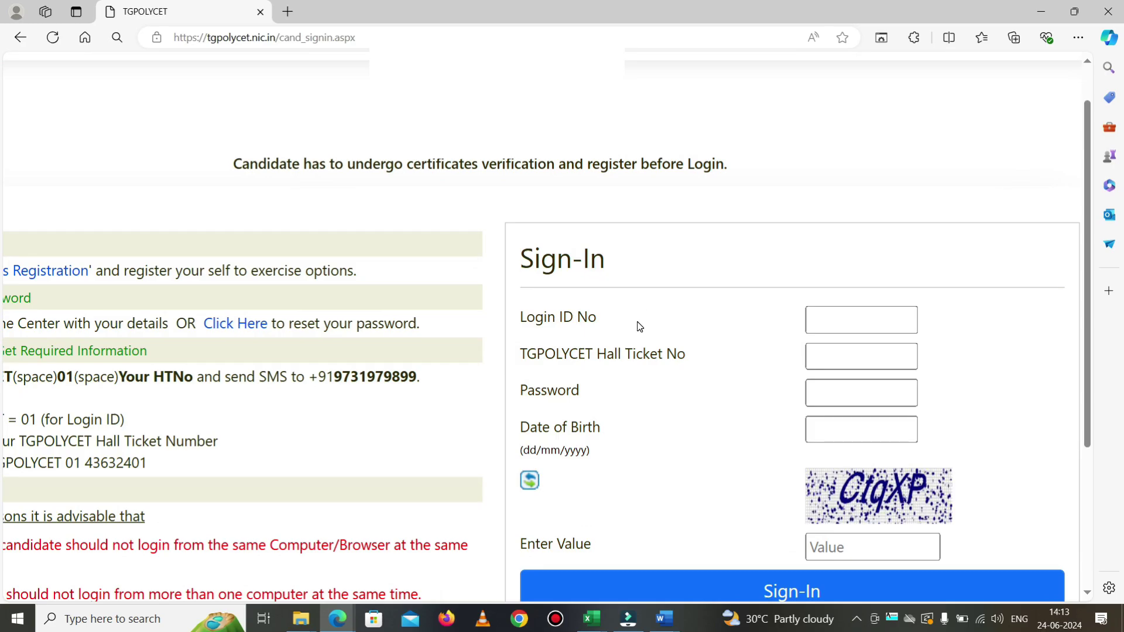
{"action": "scroll", "coordinate": [640, 326], "scroll_direction": "up", "scroll_amount": 3, "text": "ctrl"}
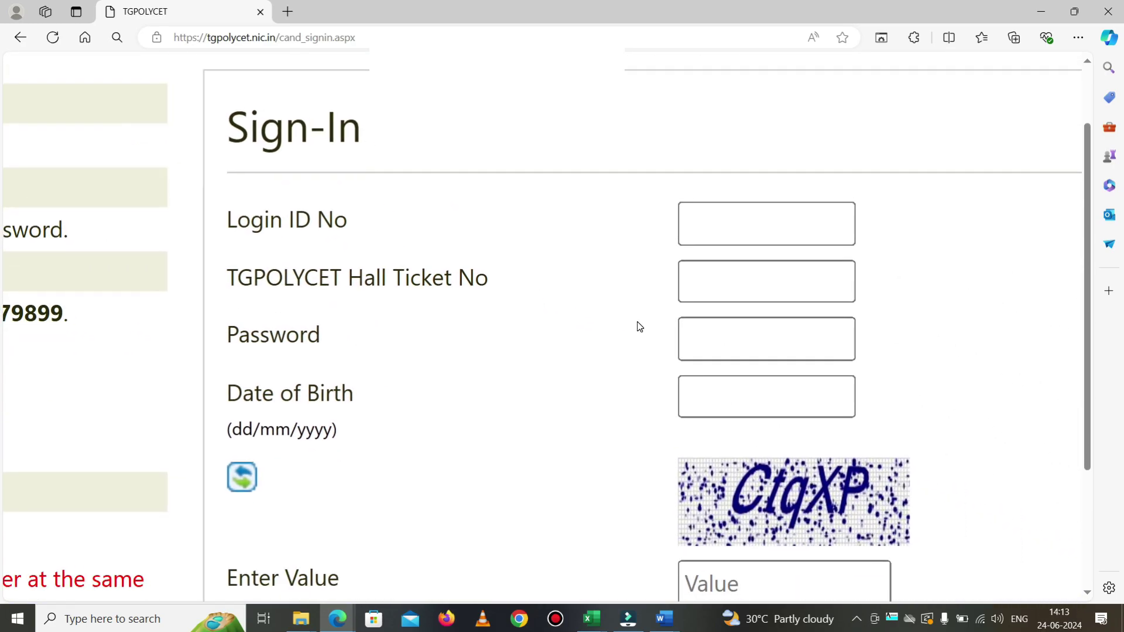
{"action": "scroll", "coordinate": [640, 327], "scroll_direction": "up", "scroll_amount": 1, "text": "ctrl"}
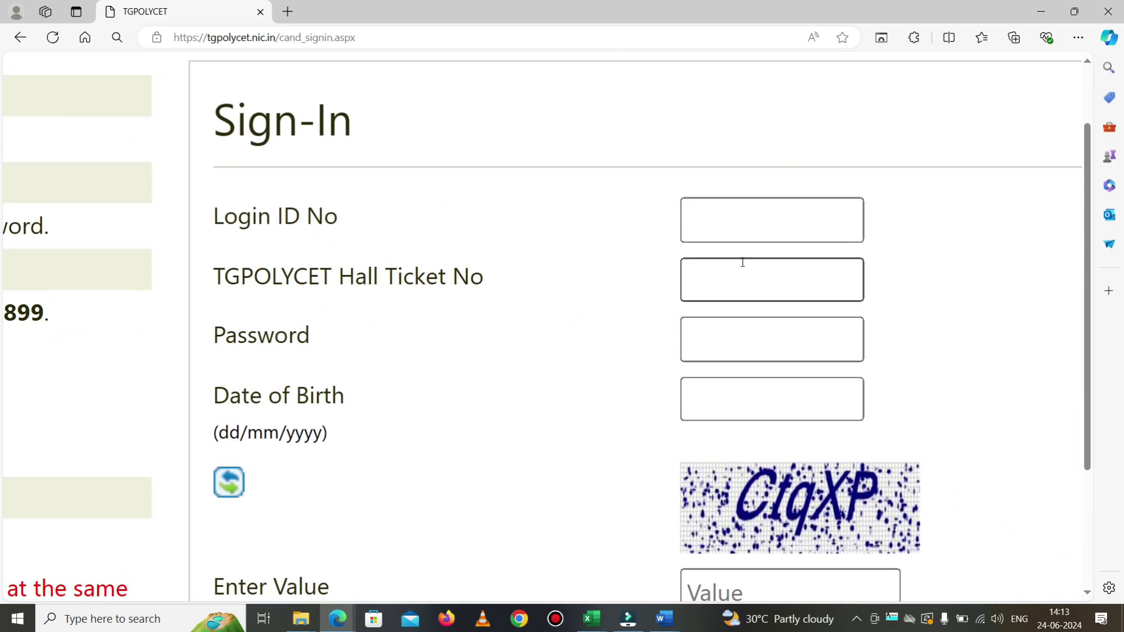
{"action": "left_click", "coordinate": [757, 231]}
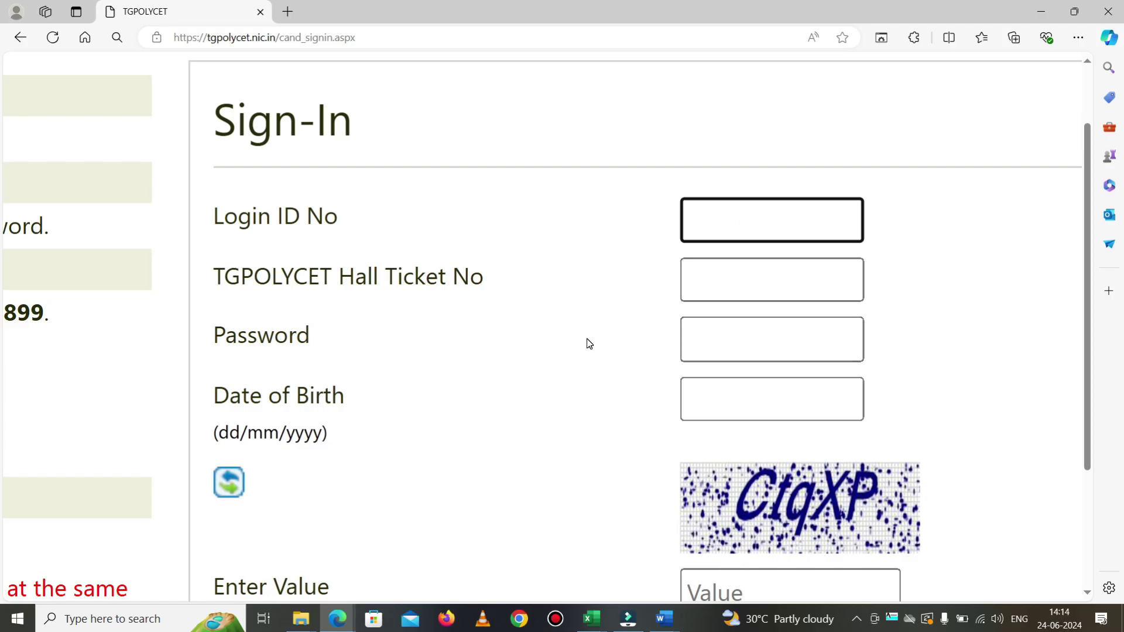
{"action": "scroll", "coordinate": [589, 343], "scroll_direction": "down", "scroll_amount": 1}
{"action": "left_click", "coordinate": [717, 284]}
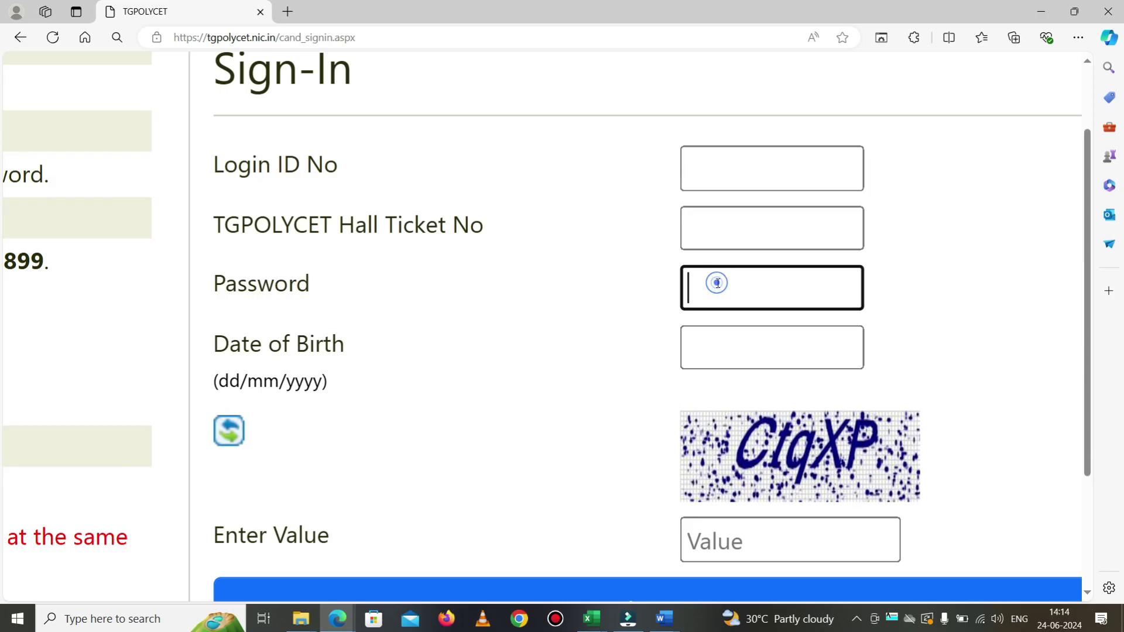
{"action": "left_click", "coordinate": [723, 343]}
{"action": "scroll", "coordinate": [514, 442], "scroll_direction": "down", "scroll_amount": 1}
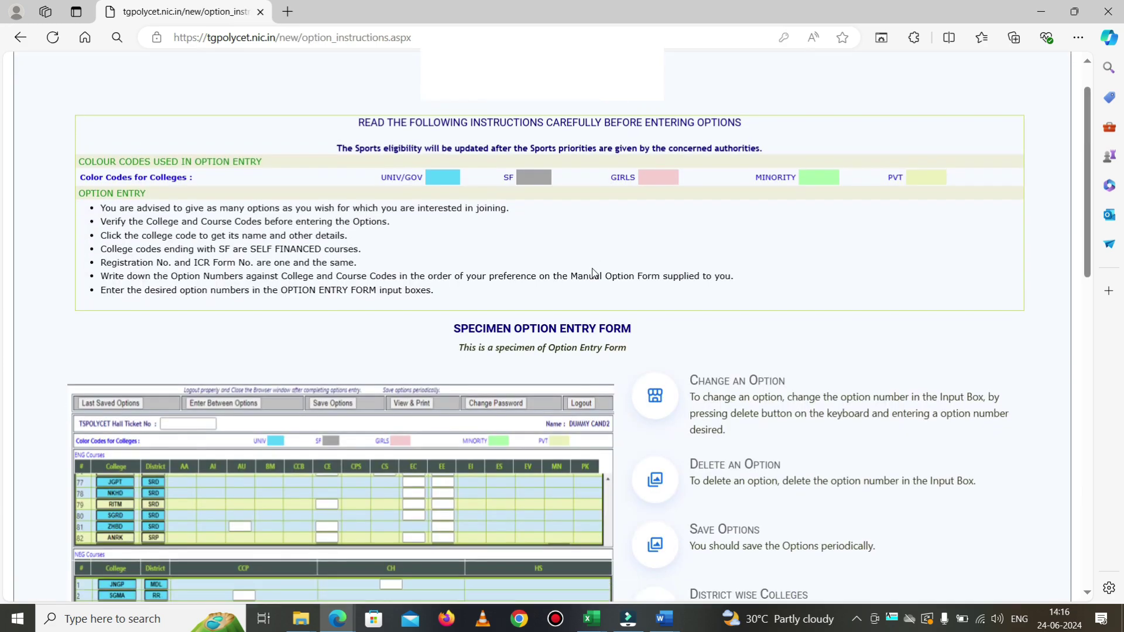
Read the option entry instructions, the specimen form and the allotment rules down to the one-time password section
{"action": "scroll", "coordinate": [594, 273], "scroll_direction": "down", "scroll_amount": 1}
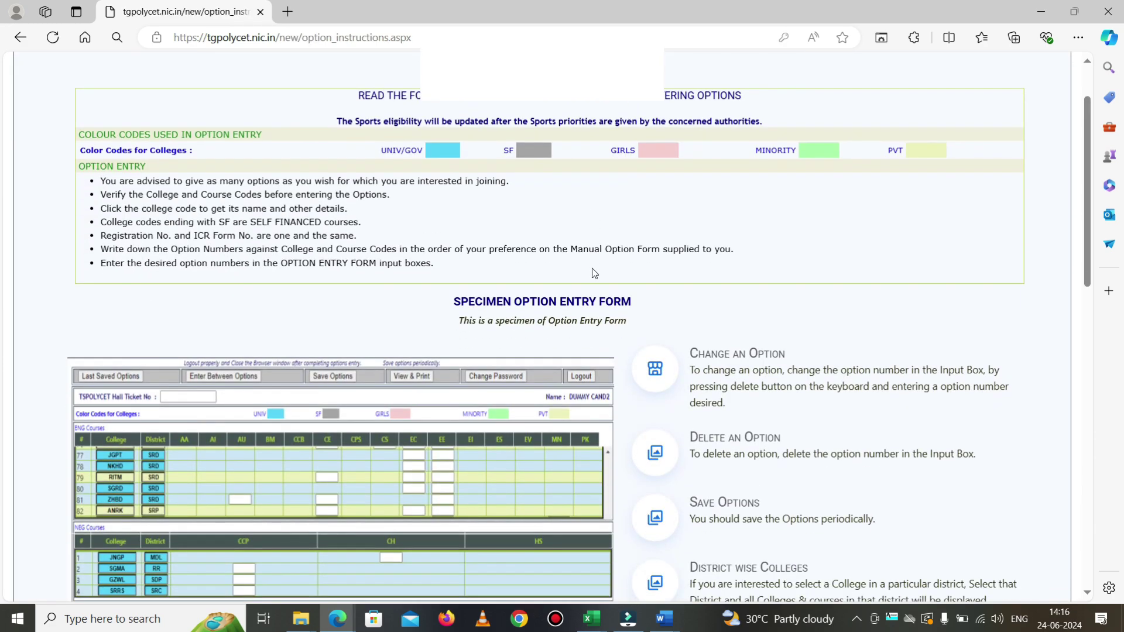
{"action": "scroll", "coordinate": [594, 273], "scroll_direction": "down", "scroll_amount": 6}
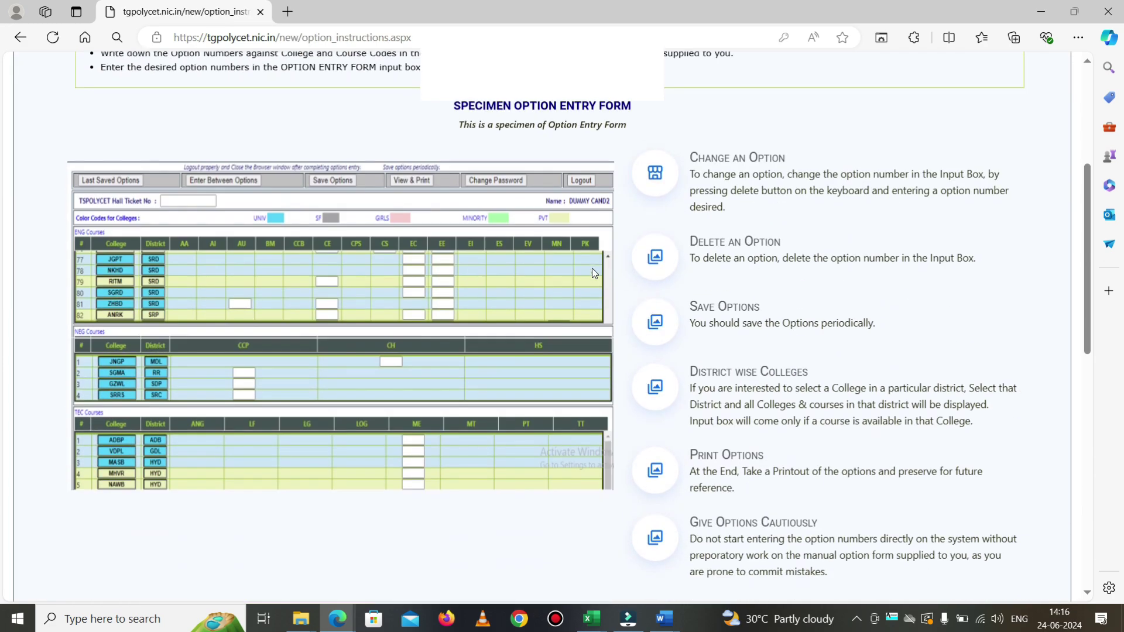
{"action": "scroll", "coordinate": [592, 268], "scroll_direction": "down", "scroll_amount": 7}
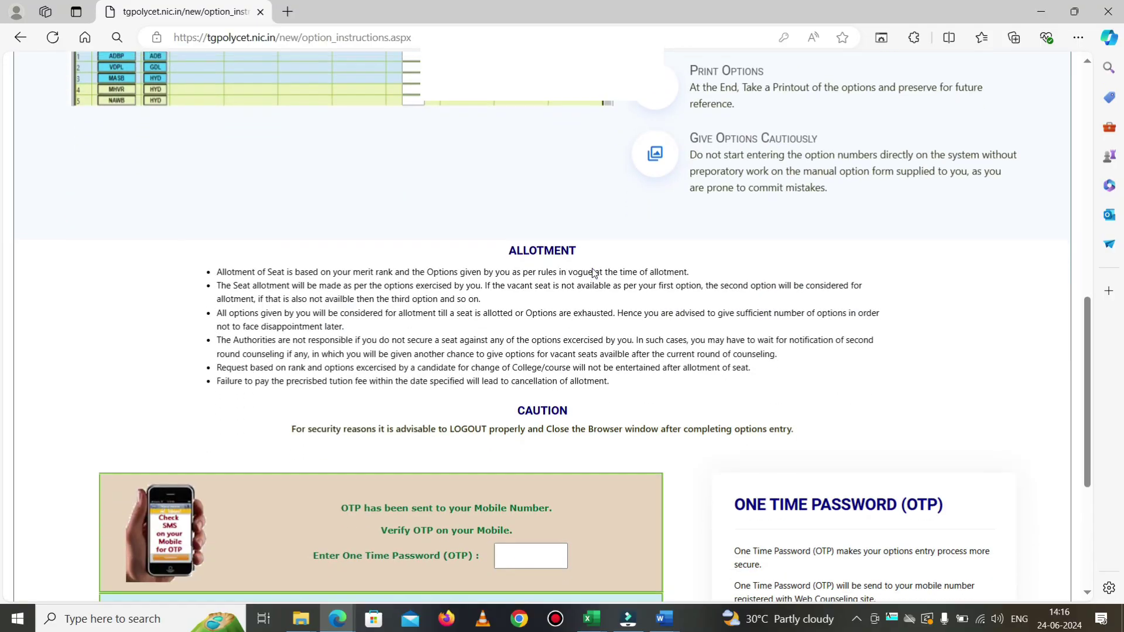
Accept the declaration of having read the instructions, enter the one-time password and proceed to option entry
{"action": "scroll", "coordinate": [592, 268], "scroll_direction": "up", "scroll_amount": 3}
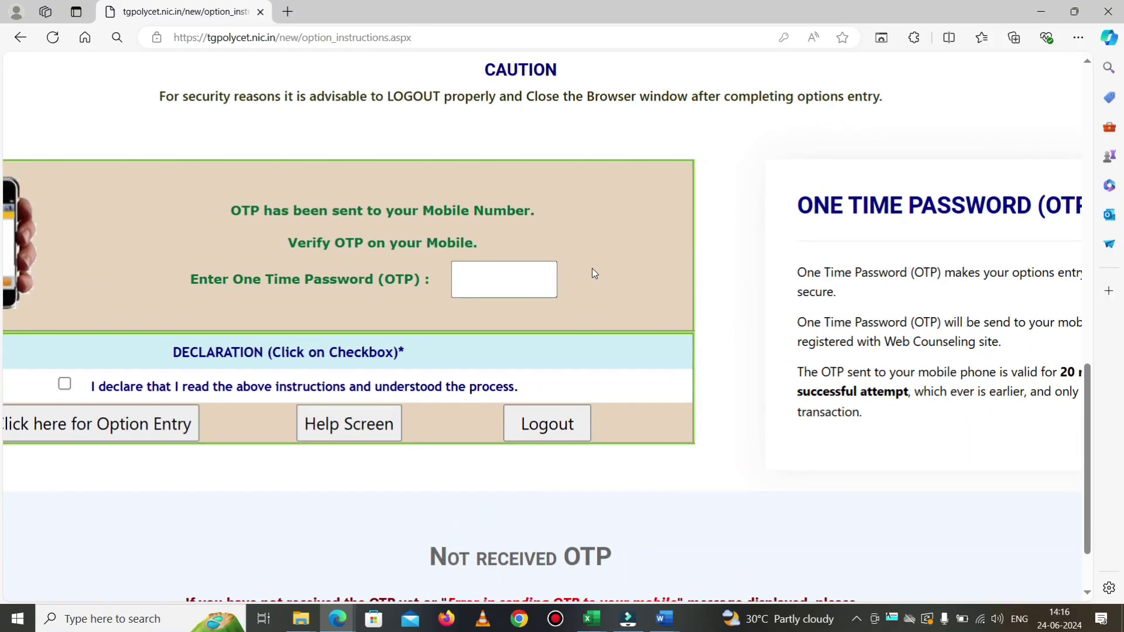
{"action": "scroll", "coordinate": [592, 268], "scroll_direction": "up", "scroll_amount": 3}
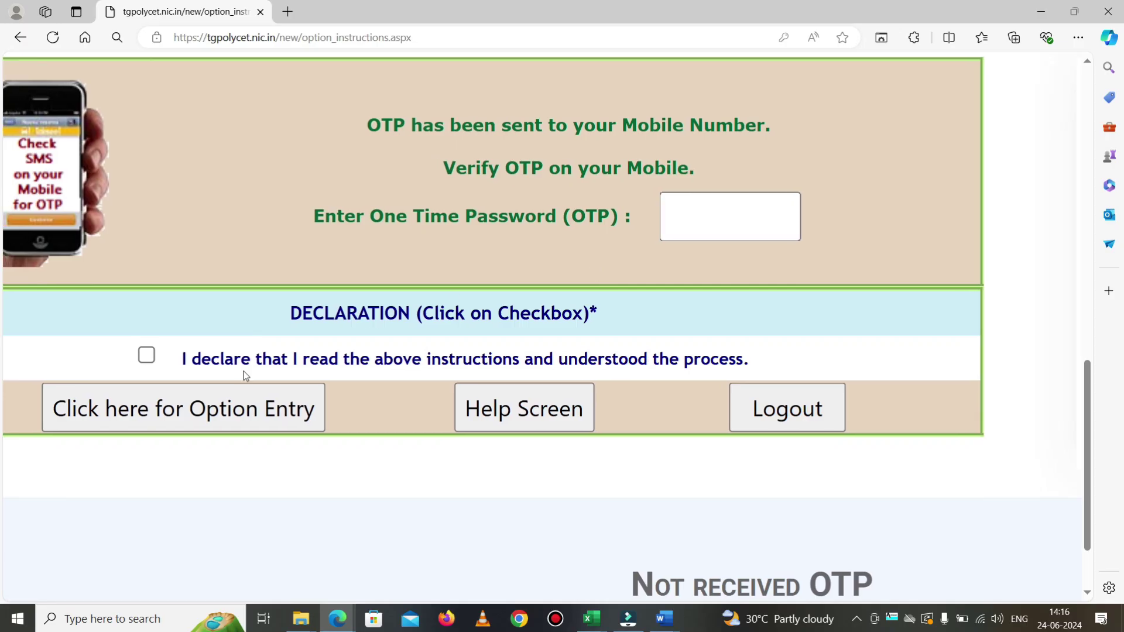
{"action": "left_click", "coordinate": [151, 363]}
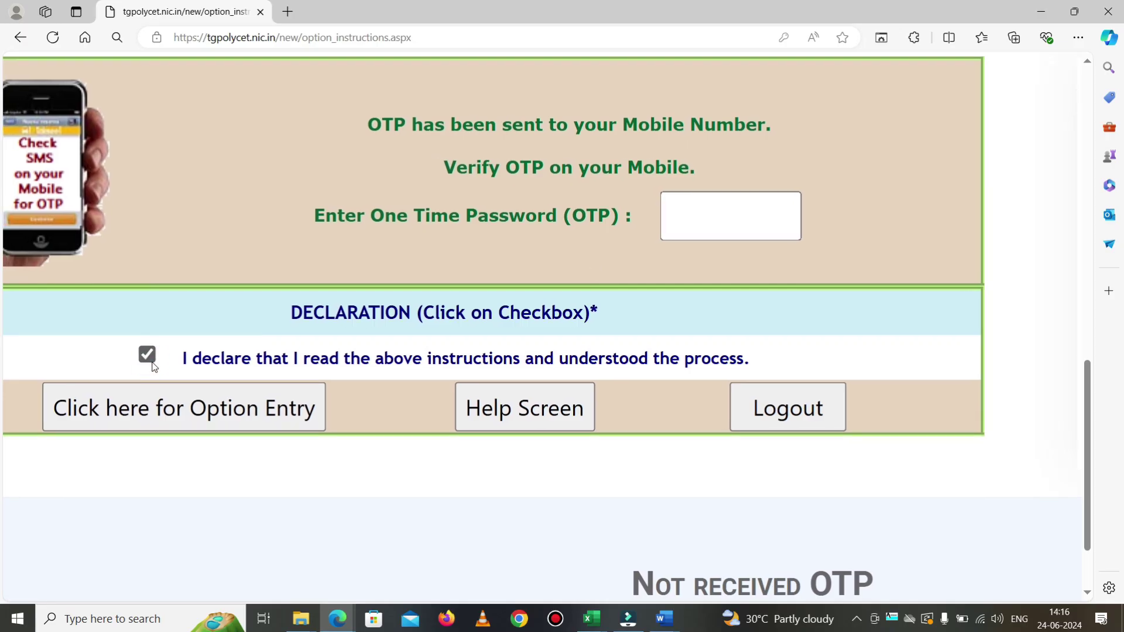
{"action": "left_click", "coordinate": [664, 206]}
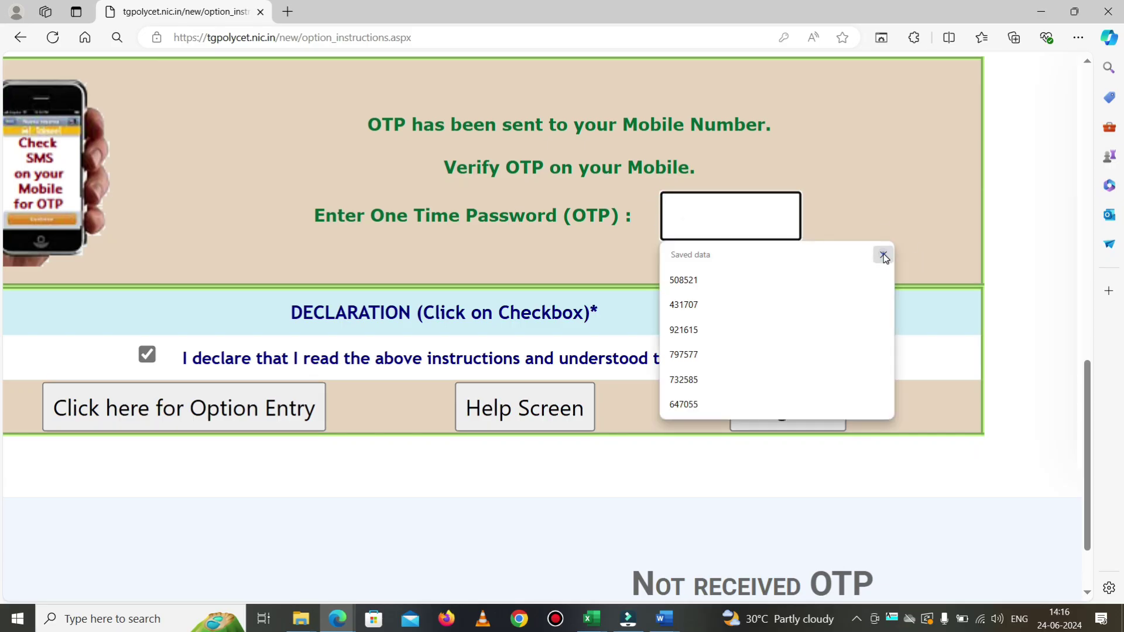
{"action": "left_click", "coordinate": [884, 256]}
{"action": "left_click", "coordinate": [751, 213]}
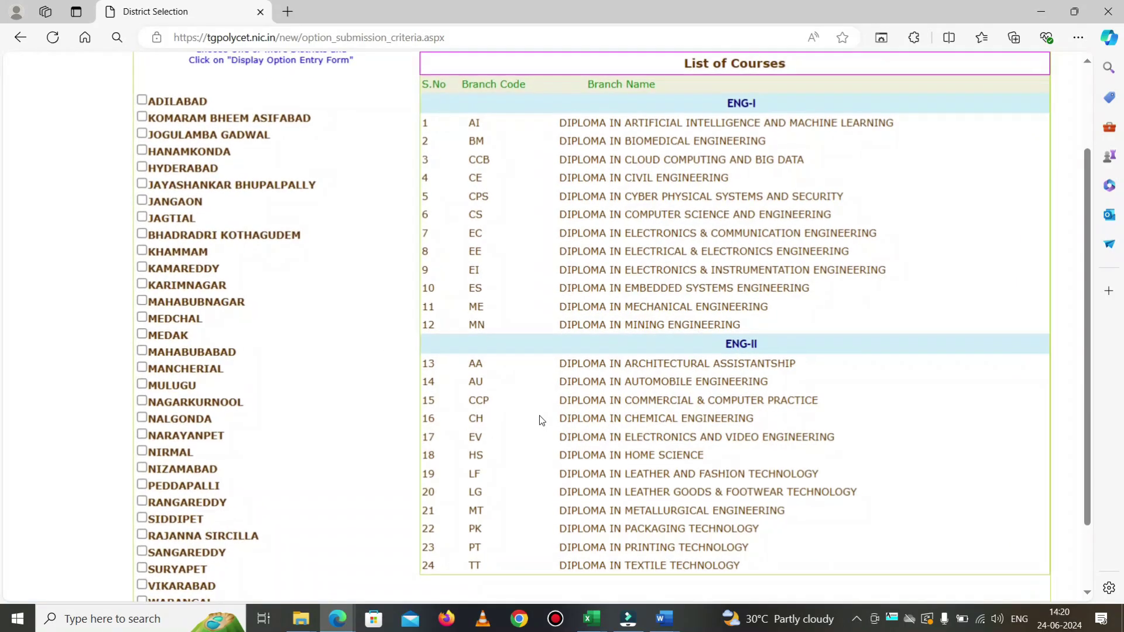
Examine the district list and the ENG-I and ENG-II courses with their branch codes at a larger page size
{"action": "scroll", "coordinate": [539, 419], "scroll_direction": "up", "scroll_amount": 3}
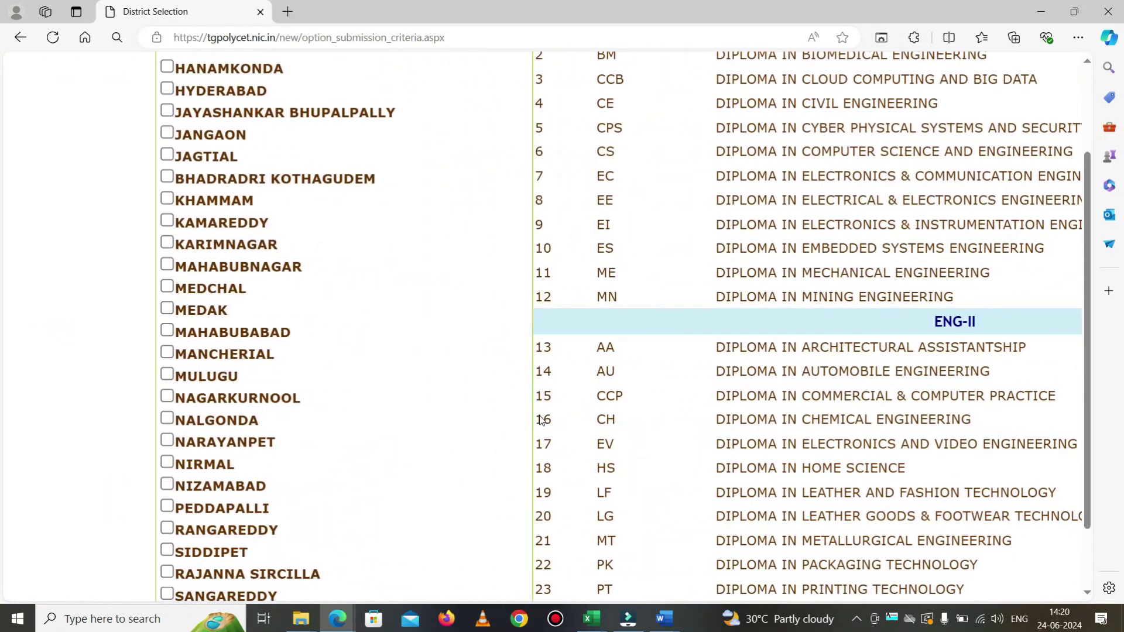
{"action": "scroll", "coordinate": [540, 416], "scroll_direction": "up", "scroll_amount": 2}
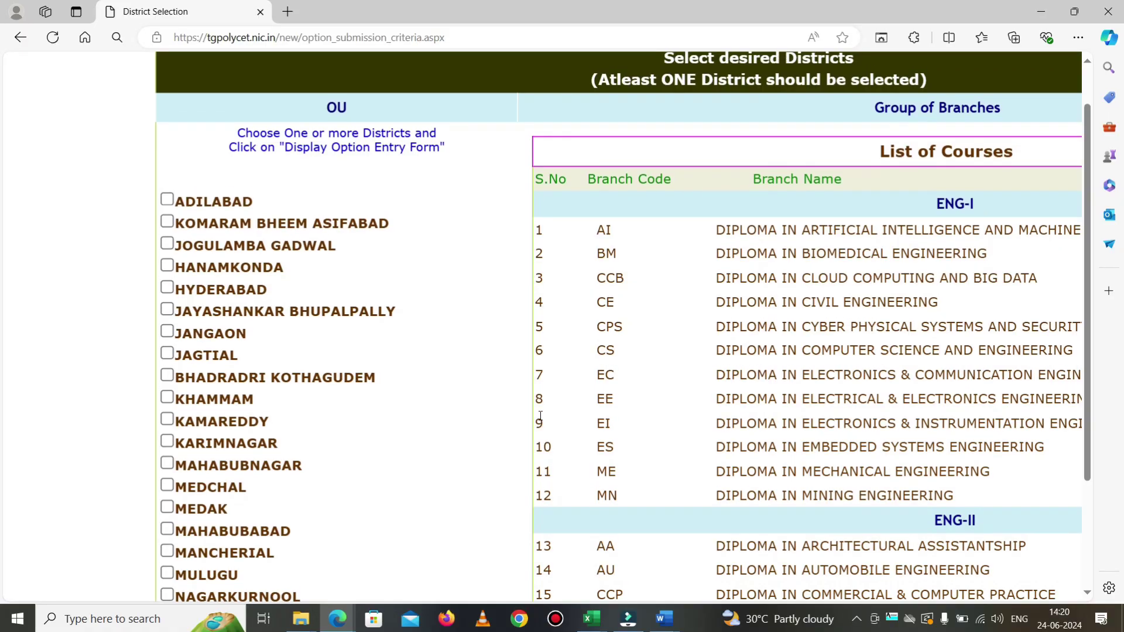
{"action": "scroll", "coordinate": [540, 417], "scroll_direction": "up", "scroll_amount": 4}
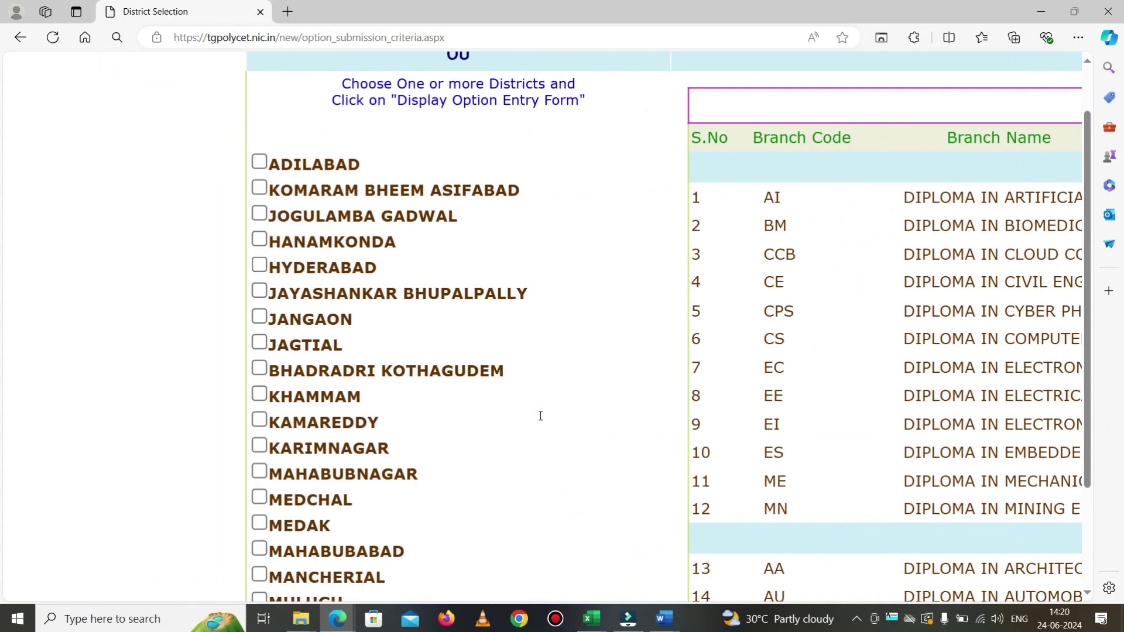
{"action": "scroll", "coordinate": [540, 420], "scroll_direction": "up", "scroll_amount": 2}
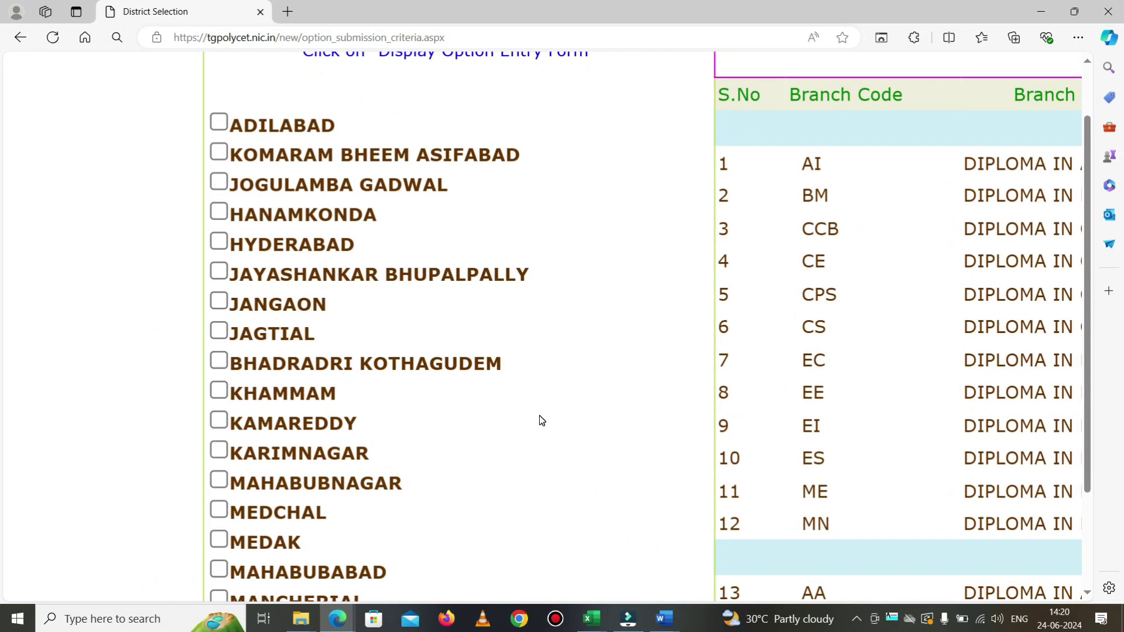
{"action": "scroll", "coordinate": [542, 420], "scroll_direction": "up", "scroll_amount": 1}
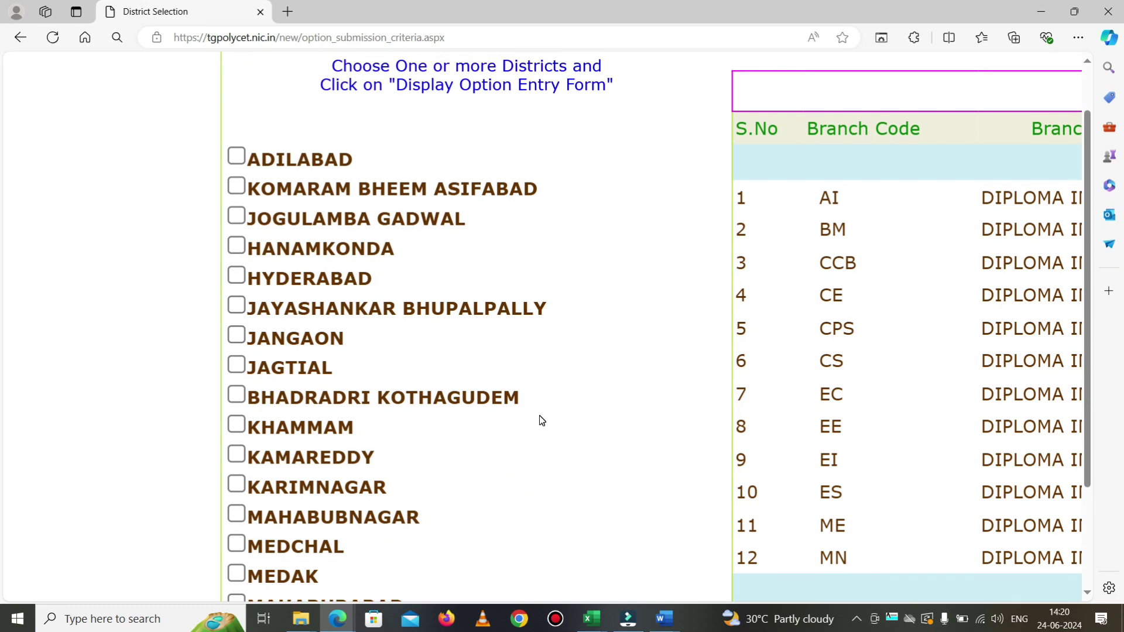
{"action": "scroll", "coordinate": [542, 420], "scroll_direction": "right", "scroll_amount": 5}
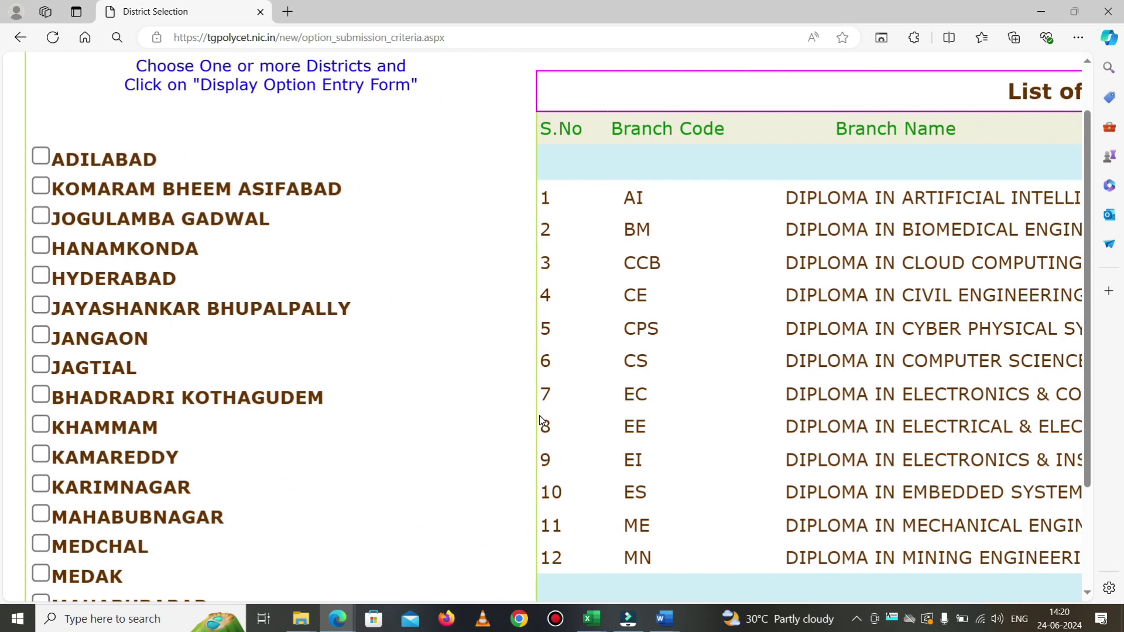
{"action": "scroll", "coordinate": [542, 421], "scroll_direction": "right", "scroll_amount": 2}
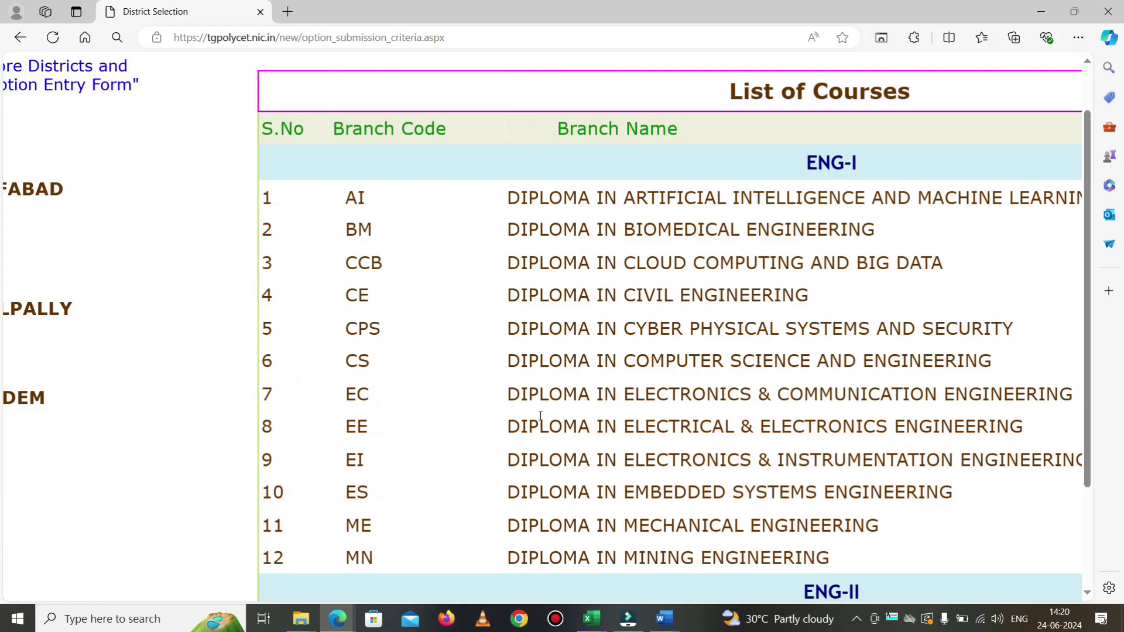
{"action": "scroll", "coordinate": [540, 416], "scroll_direction": "down", "scroll_amount": 1}
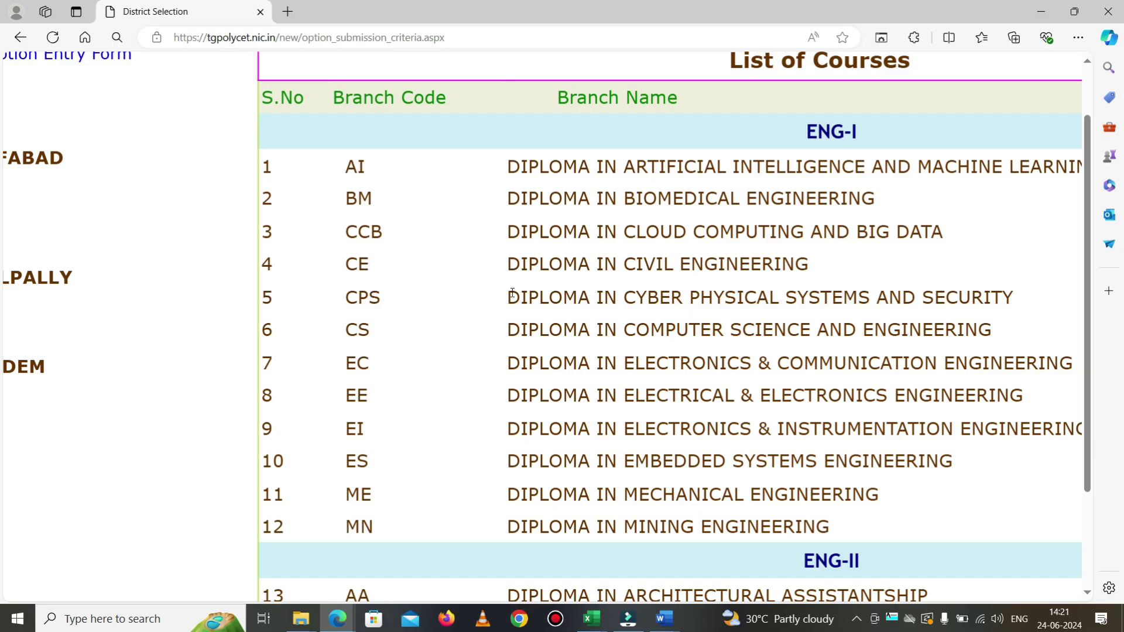
{"action": "scroll", "coordinate": [512, 292], "scroll_direction": "down", "scroll_amount": 5}
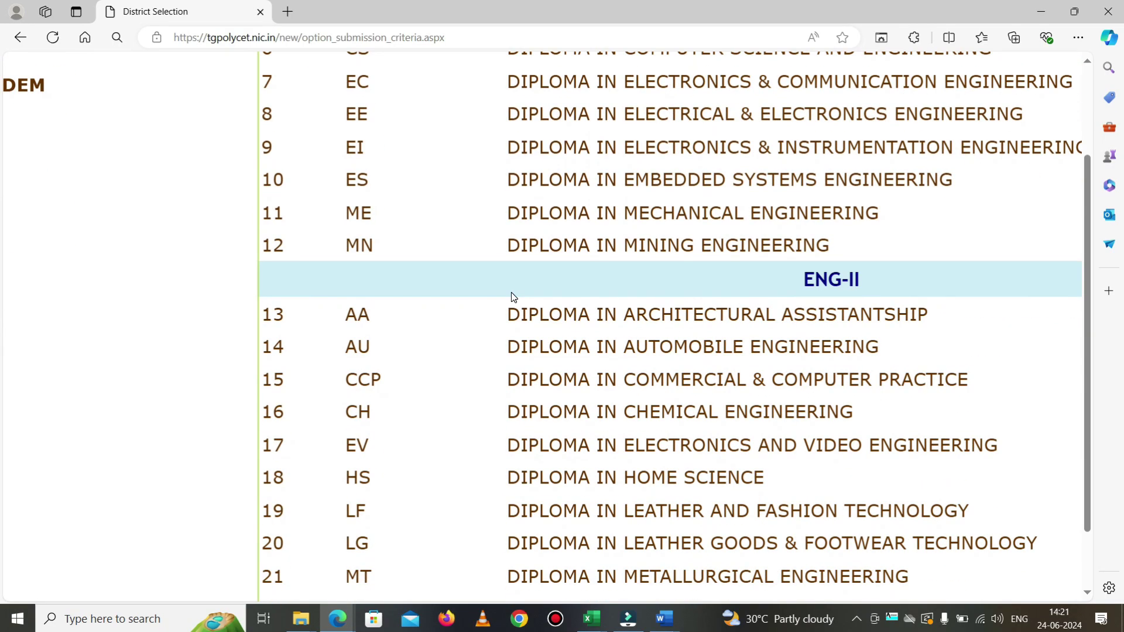
{"action": "scroll", "coordinate": [511, 296], "scroll_direction": "down", "scroll_amount": 1}
Select the Hanamkonda, Hyderabad and Karimnagar districts in the district list
{"action": "scroll", "coordinate": [511, 295], "scroll_direction": "left", "scroll_amount": 8}
{"action": "scroll", "coordinate": [514, 298], "scroll_direction": "up", "scroll_amount": 3}
{"action": "scroll", "coordinate": [513, 297], "scroll_direction": "up", "scroll_amount": 5}
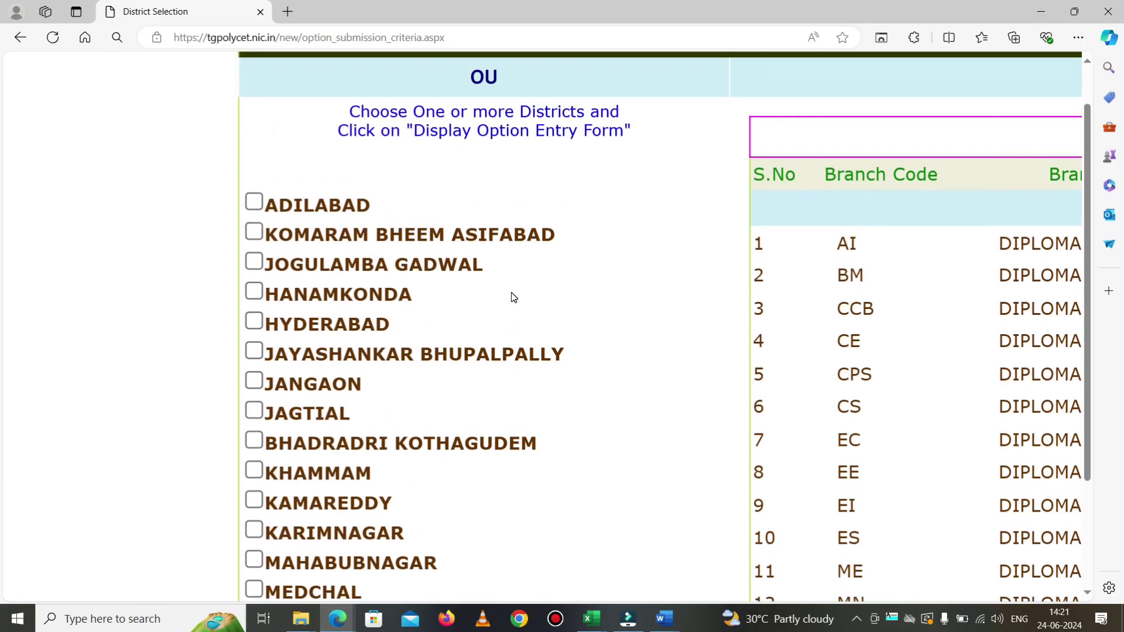
{"action": "scroll", "coordinate": [509, 300], "scroll_direction": "up", "scroll_amount": 1}
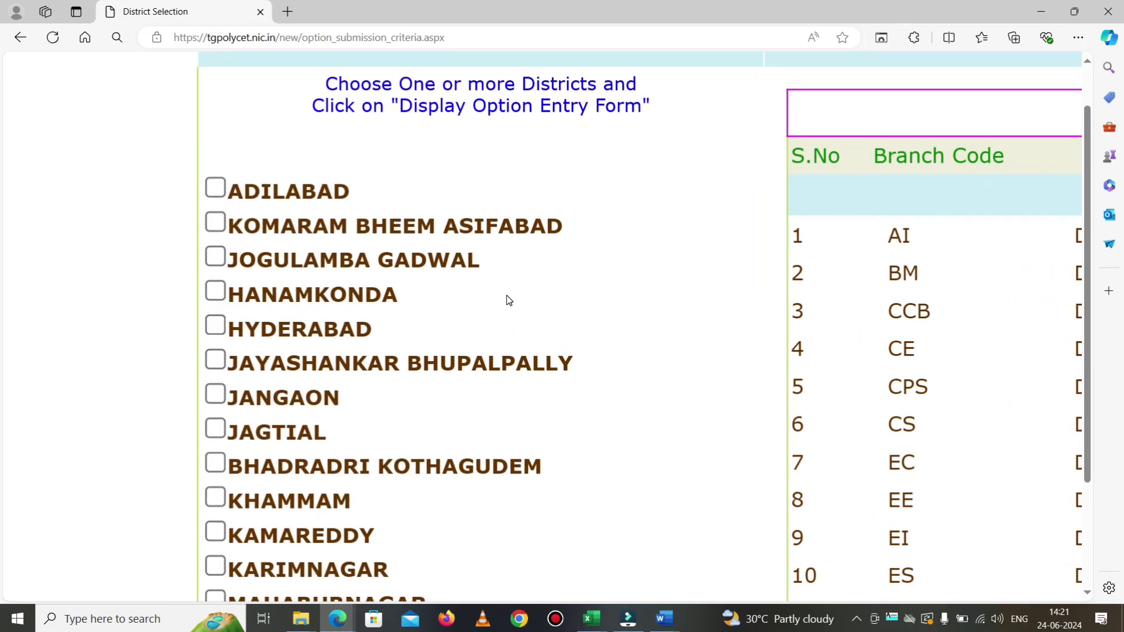
{"action": "scroll", "coordinate": [407, 307], "scroll_direction": "down", "scroll_amount": 1}
{"action": "scroll", "coordinate": [407, 307], "scroll_direction": "left", "scroll_amount": 1}
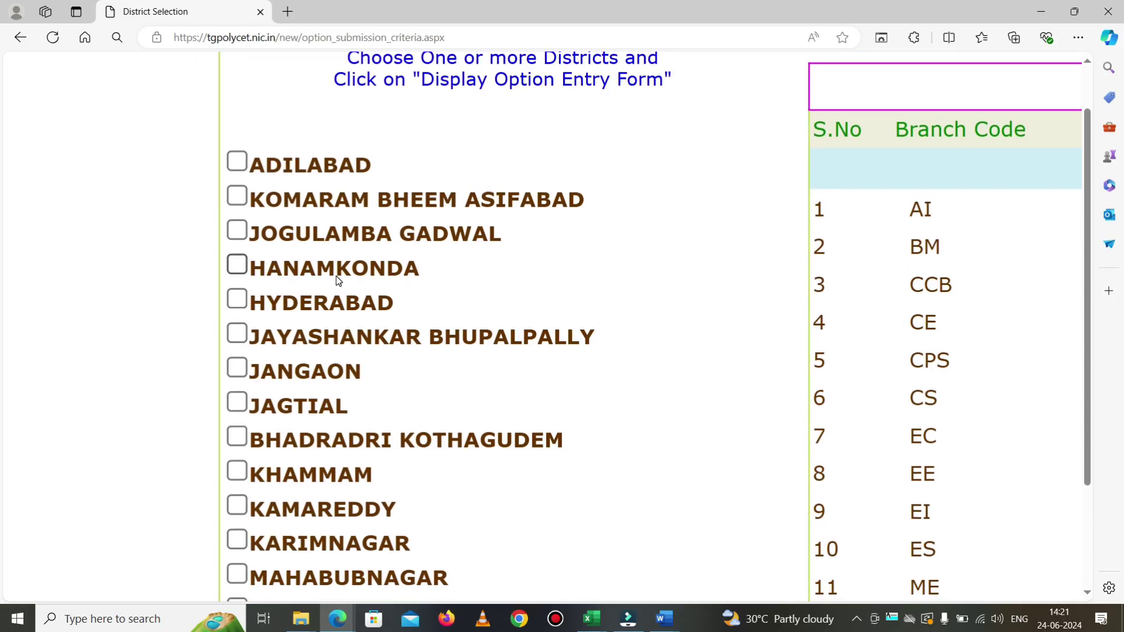
{"action": "left_click", "coordinate": [245, 272]}
{"action": "left_click", "coordinate": [239, 308]}
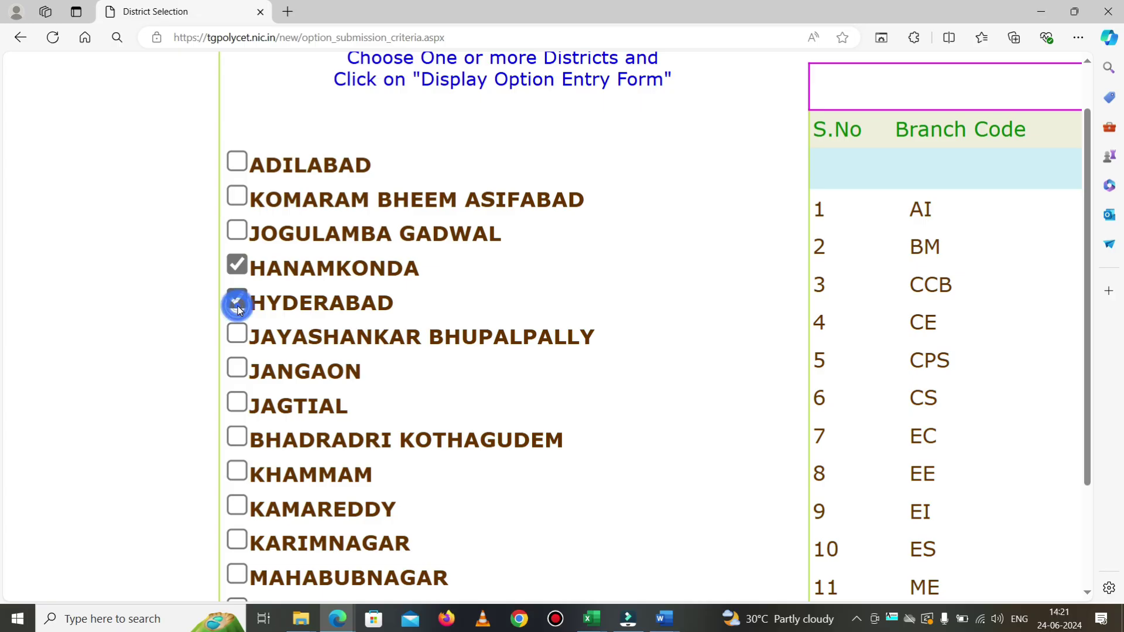
{"action": "scroll", "coordinate": [239, 352], "scroll_direction": "down", "scroll_amount": 2}
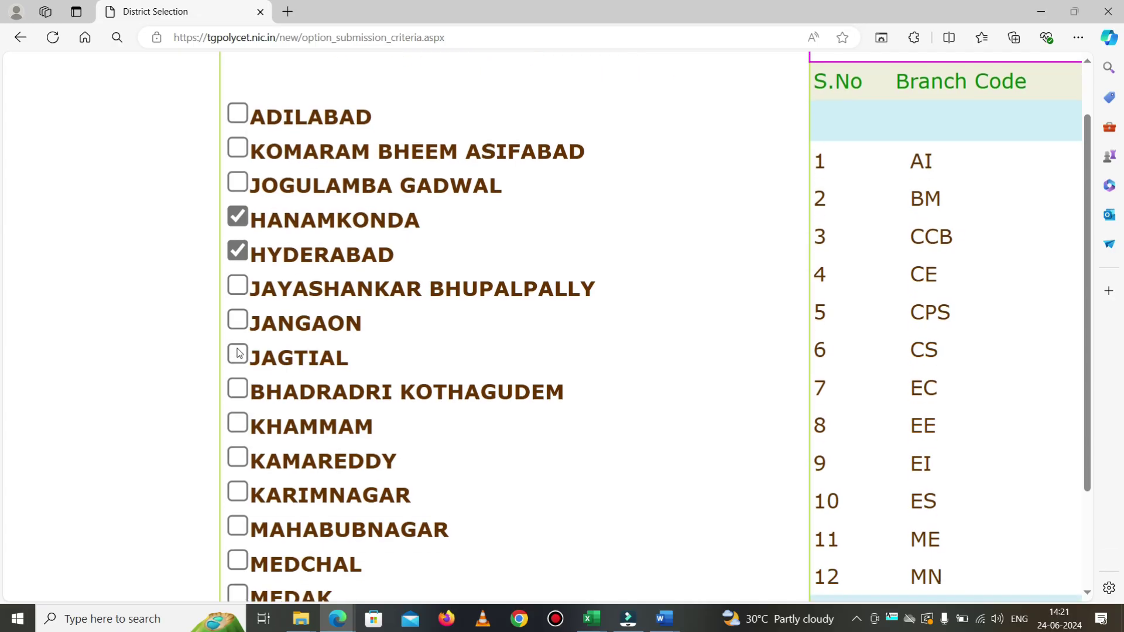
{"action": "scroll", "coordinate": [238, 352], "scroll_direction": "down", "scroll_amount": 1}
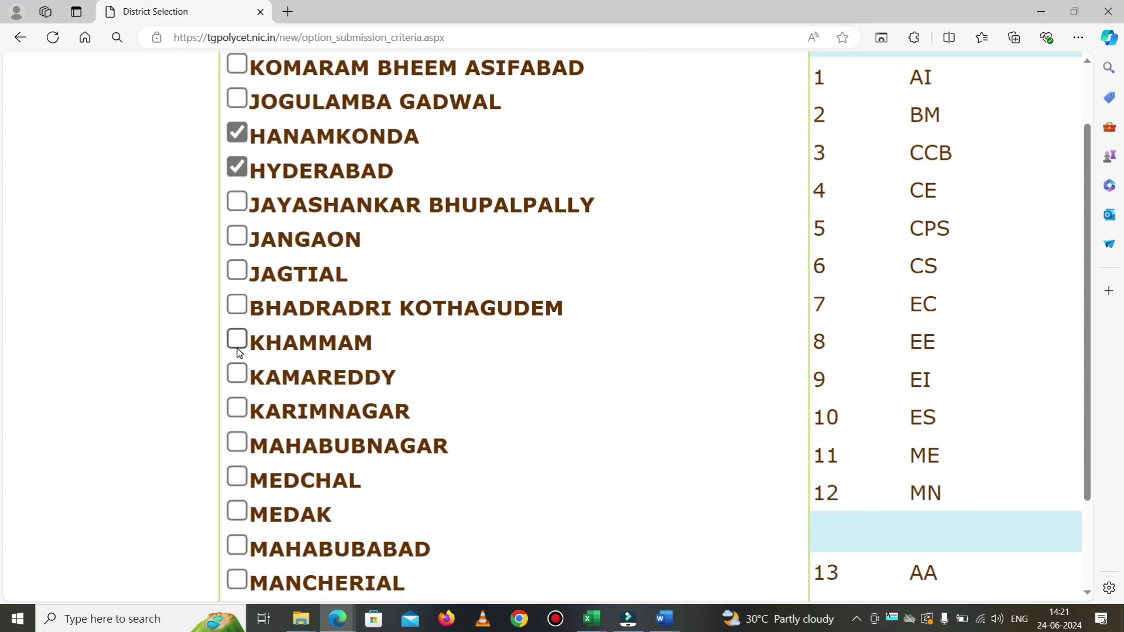
{"action": "left_click", "coordinate": [238, 360]}
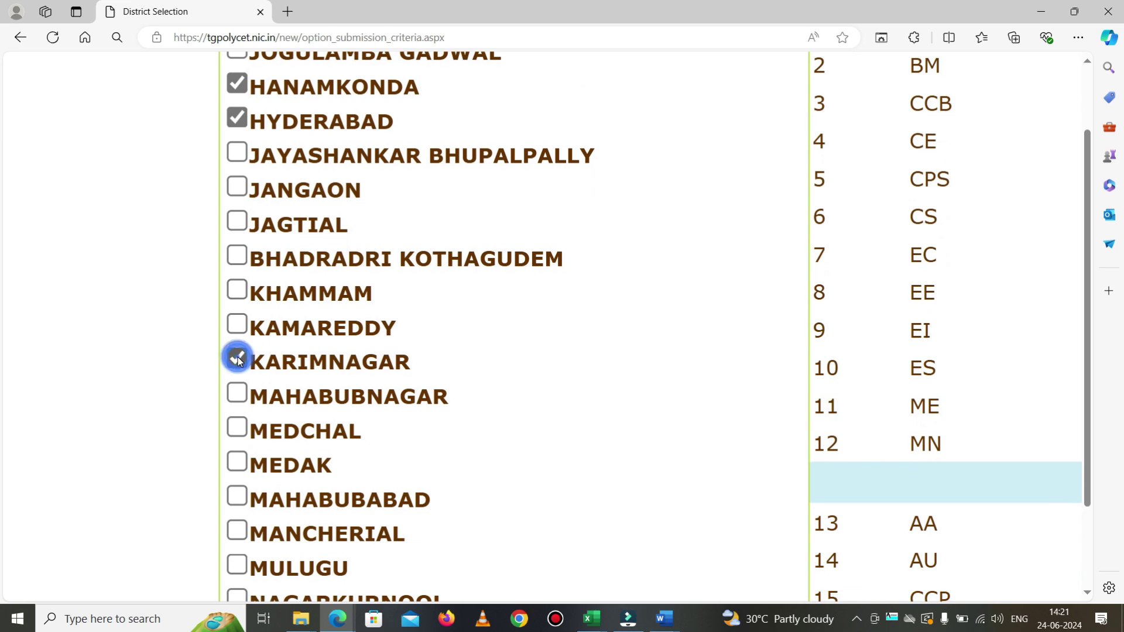
Add the Medchal, Mancherial, Nalgonda and Nizamabad districts to the selection
{"action": "scroll", "coordinate": [243, 404], "scroll_direction": "down", "scroll_amount": 1}
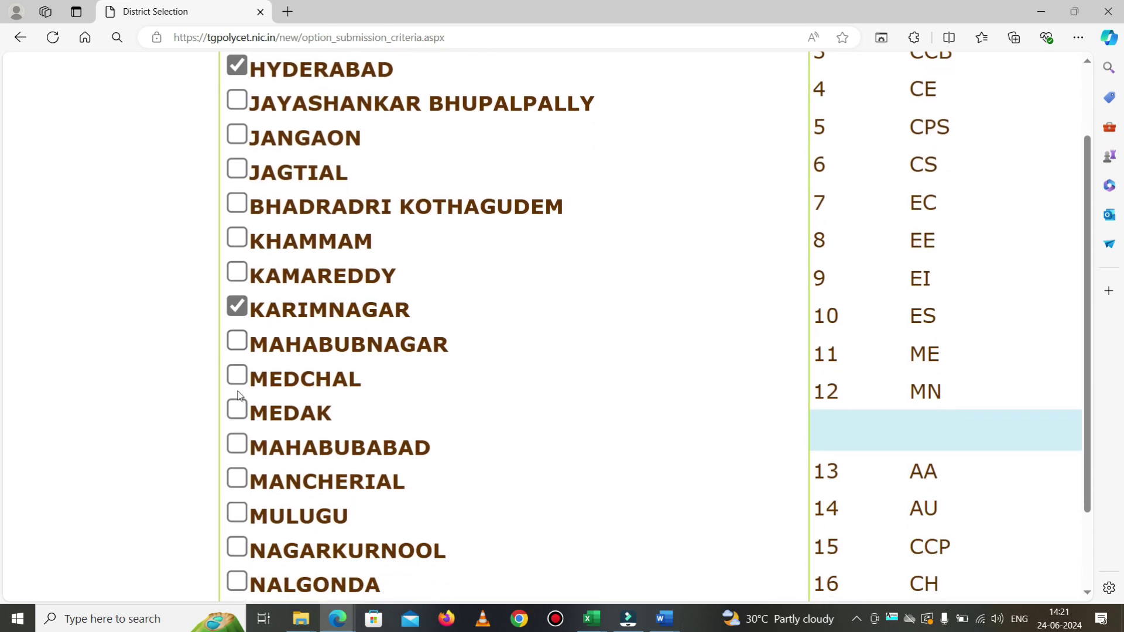
{"action": "left_click", "coordinate": [237, 383]}
{"action": "scroll", "coordinate": [239, 411], "scroll_direction": "down", "scroll_amount": 1}
{"action": "left_click", "coordinate": [238, 407]}
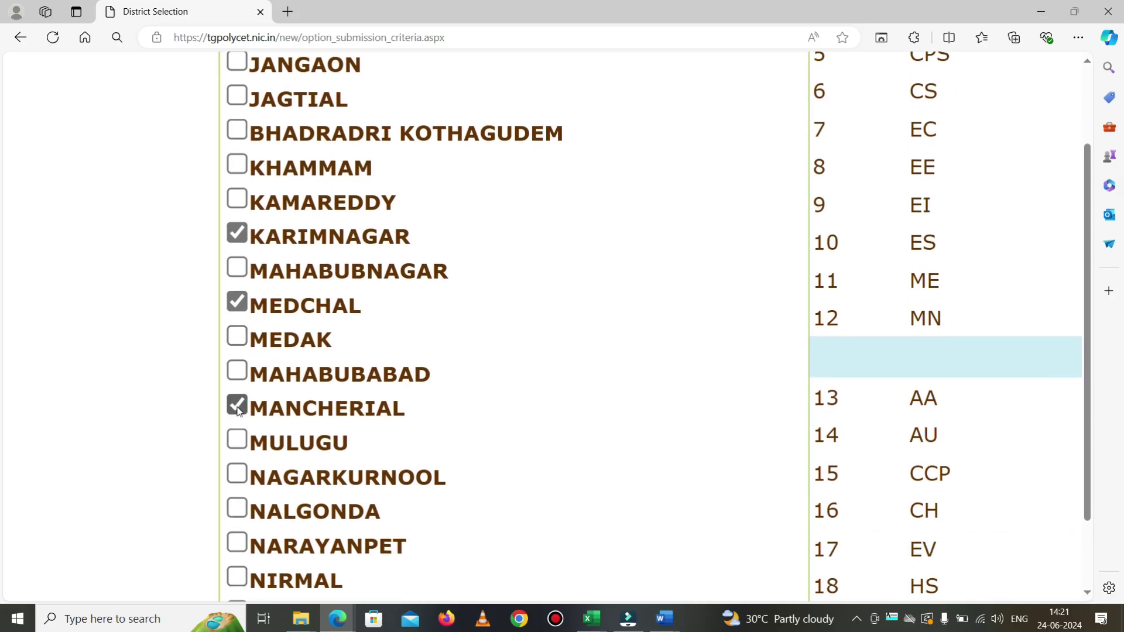
{"action": "scroll", "coordinate": [238, 410], "scroll_direction": "down", "scroll_amount": 1}
{"action": "left_click", "coordinate": [237, 432]}
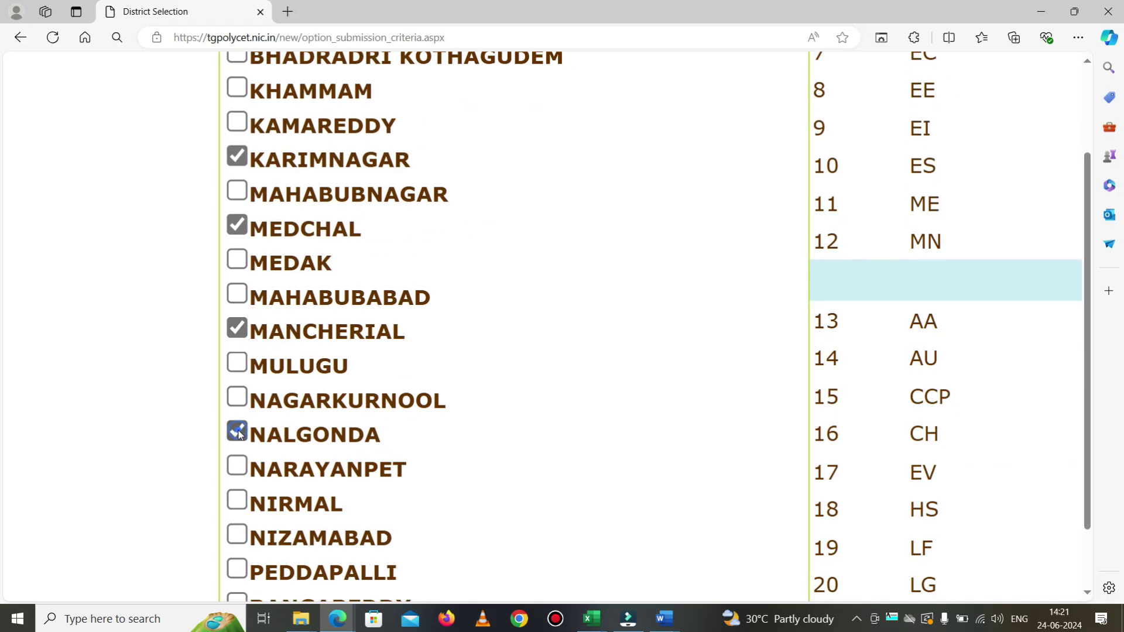
{"action": "scroll", "coordinate": [263, 480], "scroll_direction": "down", "scroll_amount": 1}
{"action": "left_click", "coordinate": [237, 473]}
Add the Siddipet, Warangal and Wanaparthy districts to the selection and display the option entry form
{"action": "scroll", "coordinate": [272, 507], "scroll_direction": "down", "scroll_amount": 2}
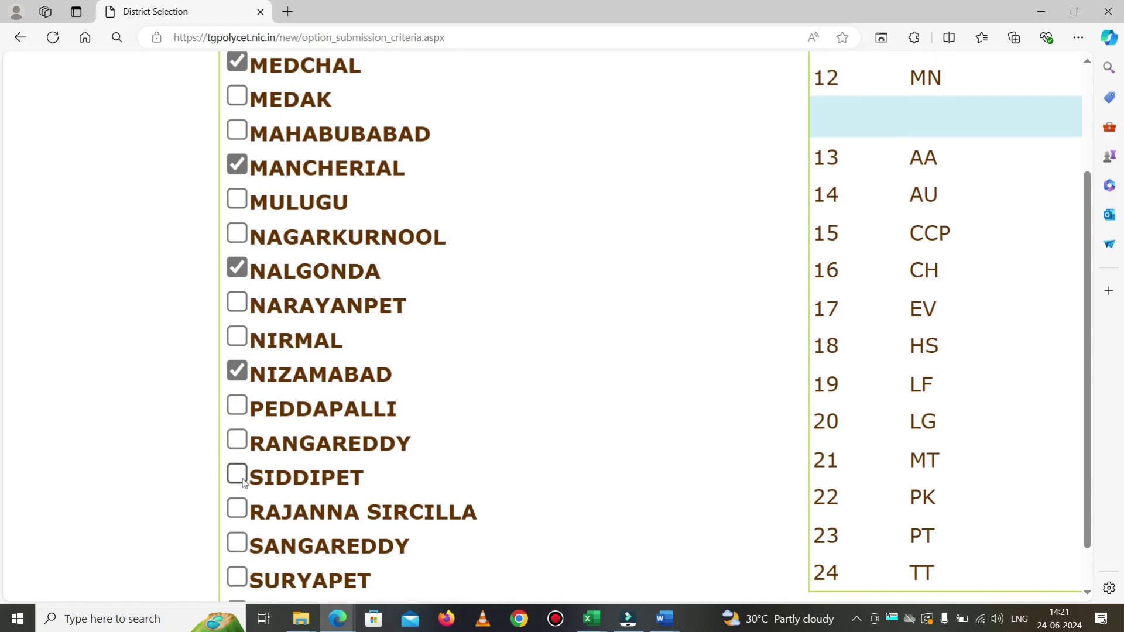
{"action": "left_click", "coordinate": [237, 475]}
{"action": "scroll", "coordinate": [263, 492], "scroll_direction": "down", "scroll_amount": 2}
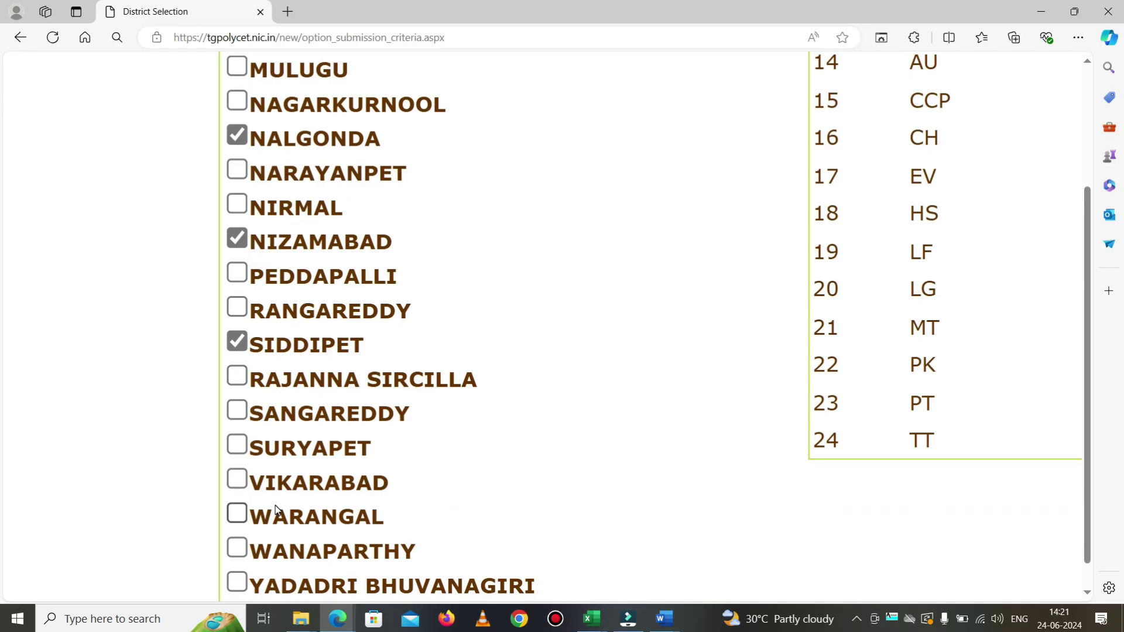
{"action": "scroll", "coordinate": [275, 504], "scroll_direction": "down", "scroll_amount": 1}
{"action": "left_click", "coordinate": [240, 463]}
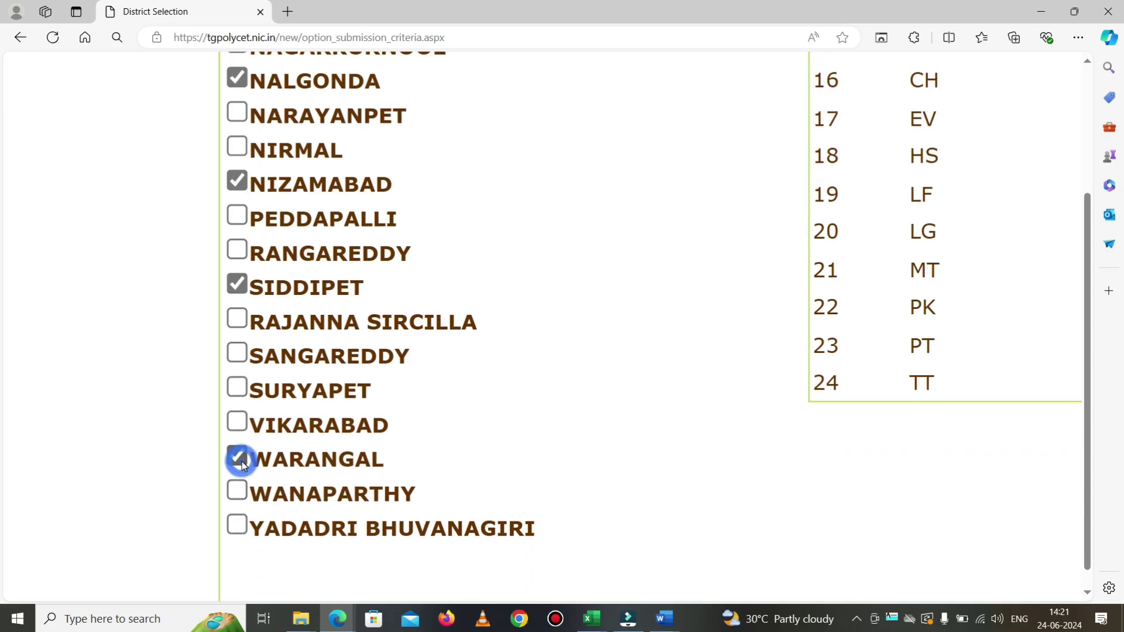
{"action": "left_click", "coordinate": [238, 492]}
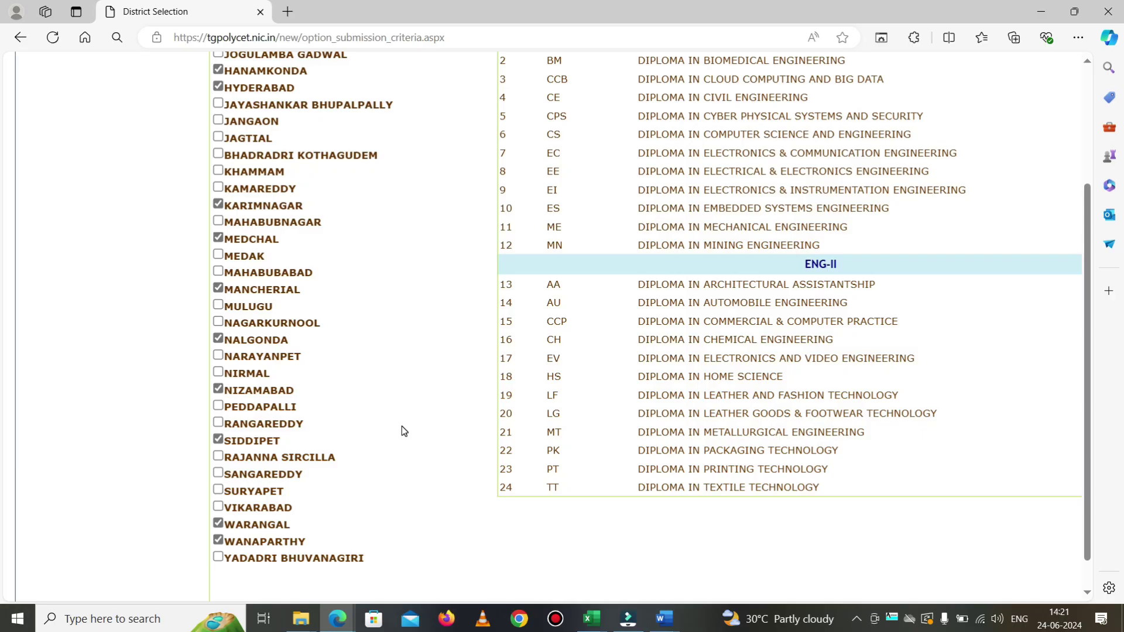
{"action": "scroll", "coordinate": [402, 430], "scroll_direction": "down", "scroll_amount": 8}
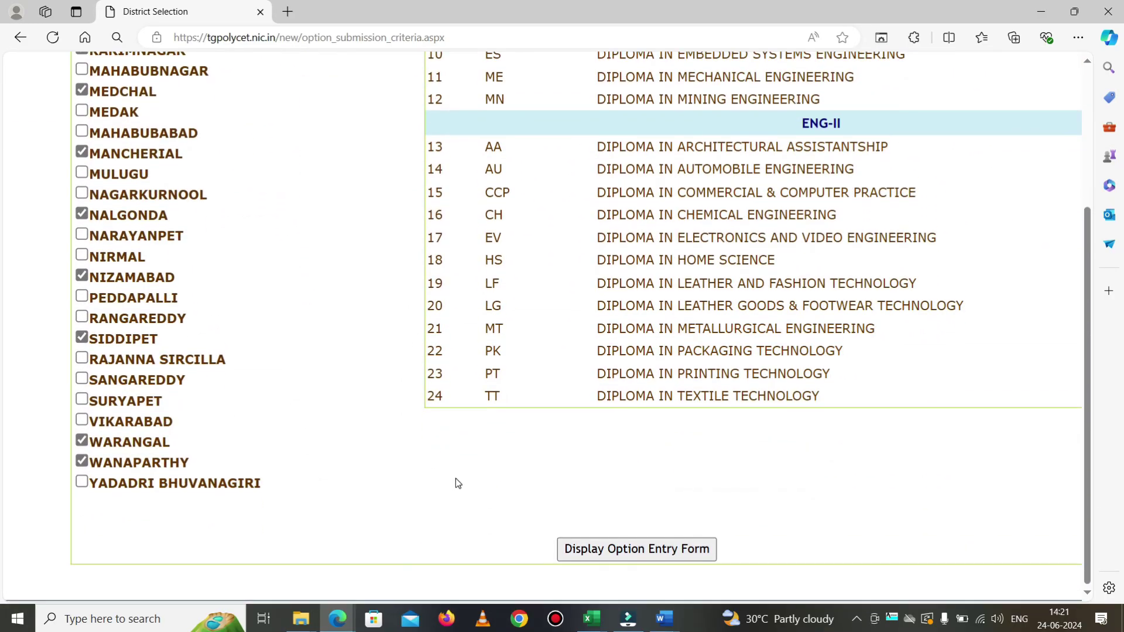
{"action": "scroll", "coordinate": [455, 479], "scroll_direction": "up", "scroll_amount": 4}
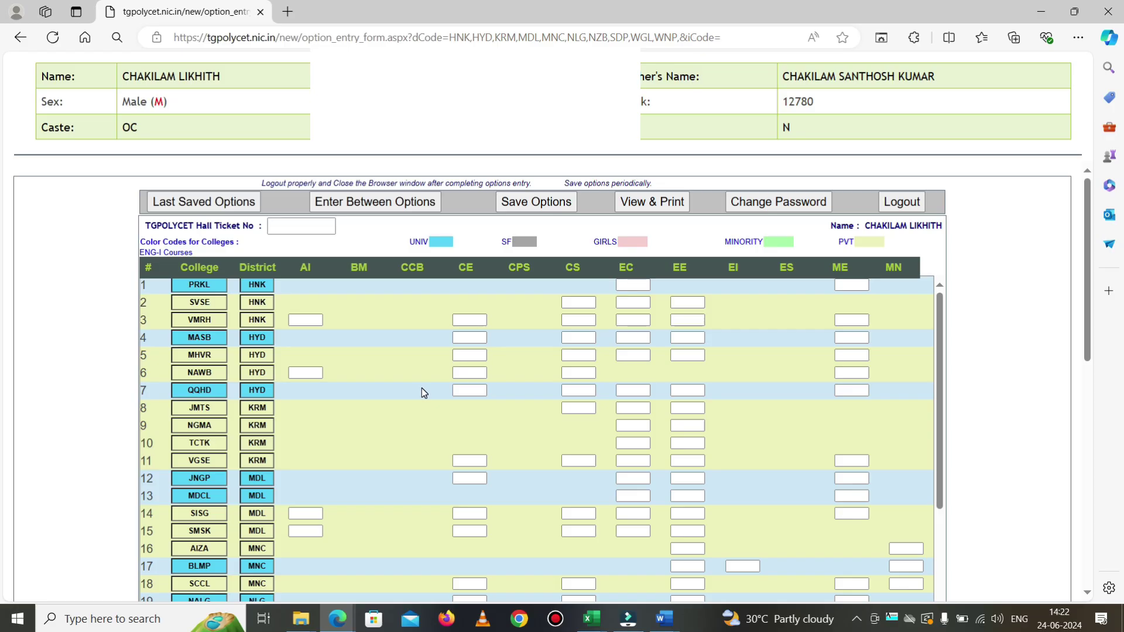
Examine the colleges, district codes and branch columns of the ENG-I option entry table at a larger page size
{"action": "scroll", "coordinate": [421, 388], "scroll_direction": "up", "scroll_amount": 2, "text": "ctrl"}
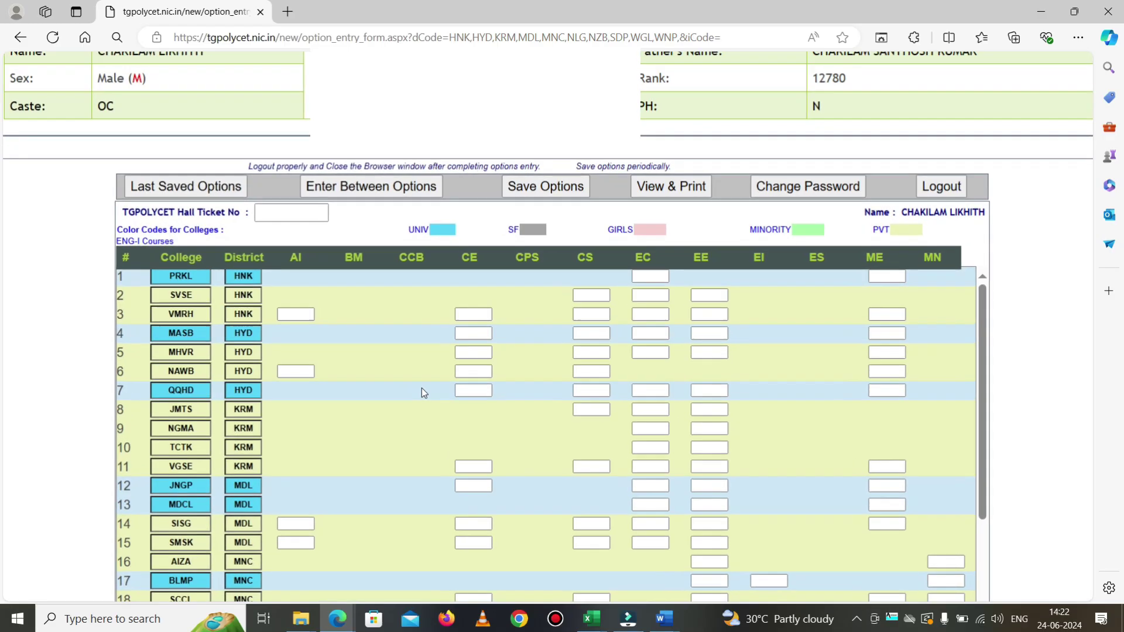
{"action": "scroll", "coordinate": [423, 389], "scroll_direction": "up", "scroll_amount": 2, "text": "ctrl"}
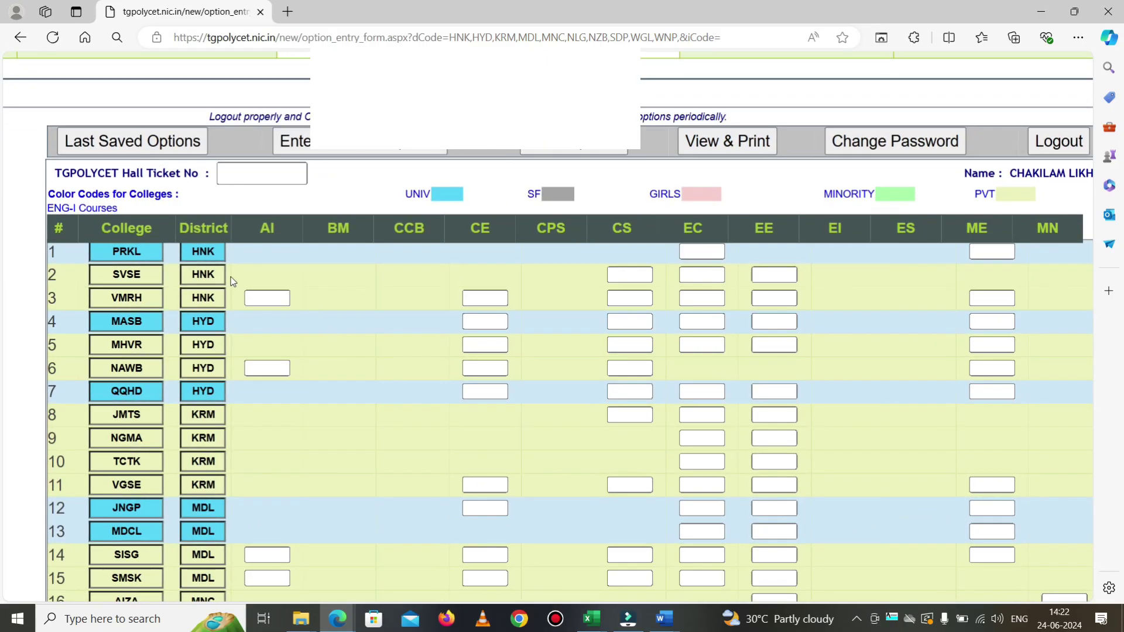
{"action": "scroll", "coordinate": [211, 256], "scroll_direction": "up", "scroll_amount": 1, "text": "ctrl"}
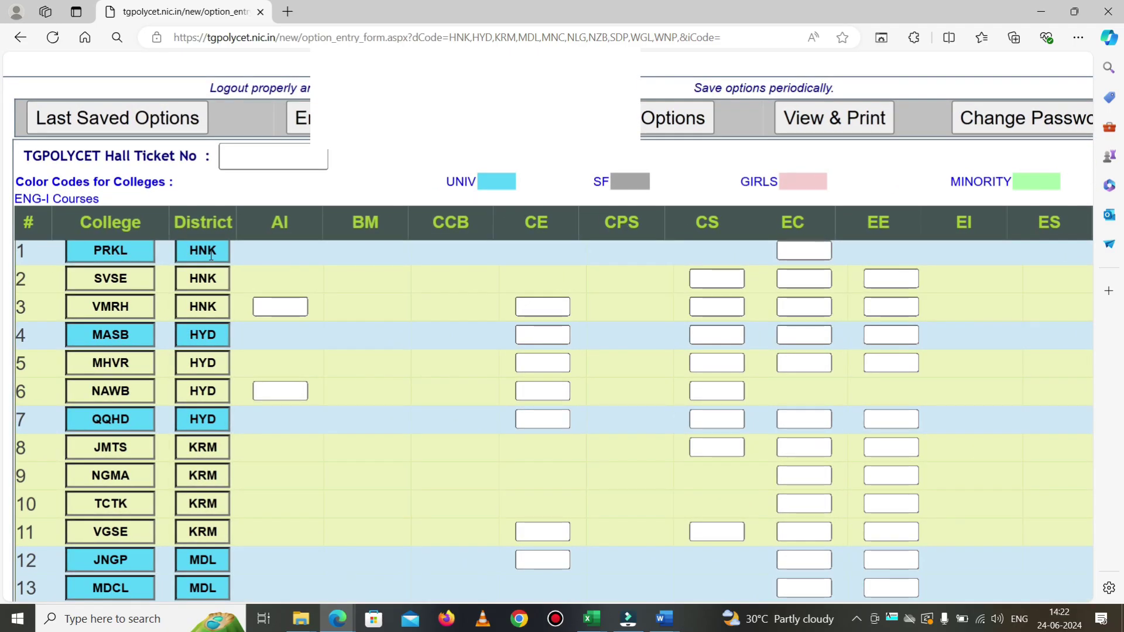
{"action": "scroll", "coordinate": [211, 256], "scroll_direction": "down", "scroll_amount": 1}
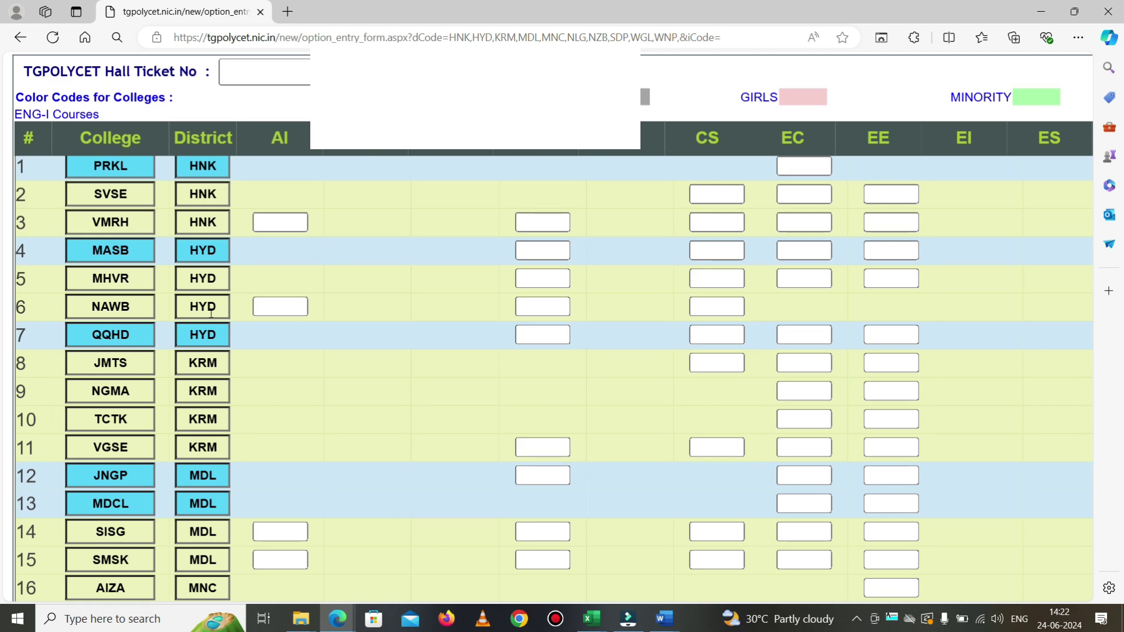
{"action": "scroll", "coordinate": [211, 314], "scroll_direction": "down", "scroll_amount": 1}
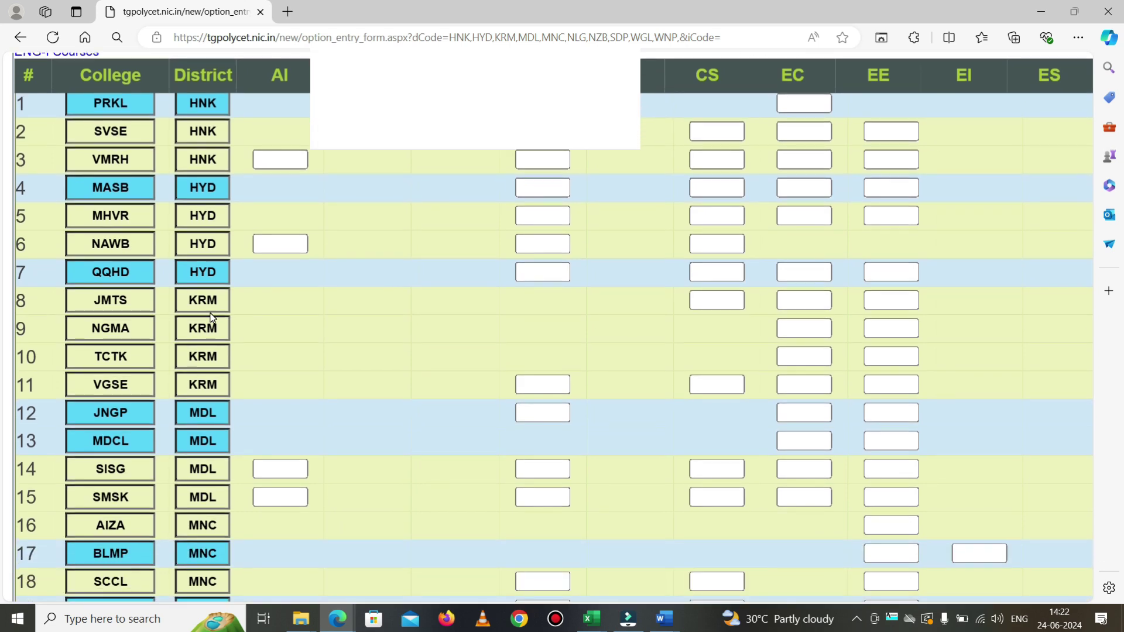
{"action": "scroll", "coordinate": [212, 317], "scroll_direction": "down", "scroll_amount": 1}
{"action": "scroll", "coordinate": [212, 317], "scroll_direction": "down", "scroll_amount": 2}
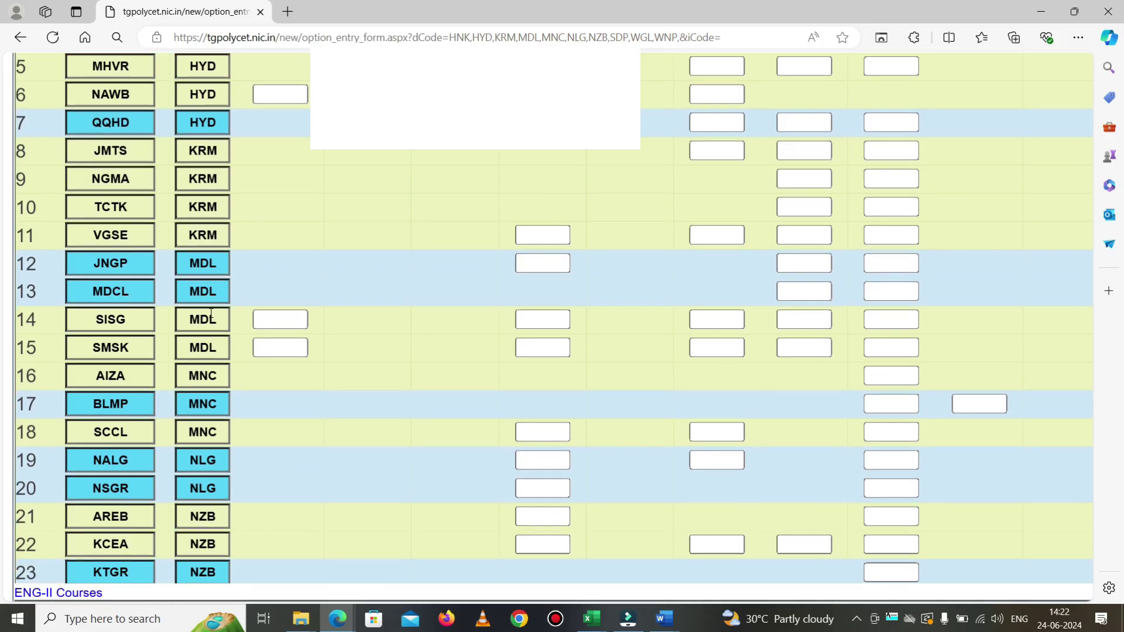
{"action": "scroll", "coordinate": [211, 314], "scroll_direction": "down", "scroll_amount": 2, "text": "ctrl"}
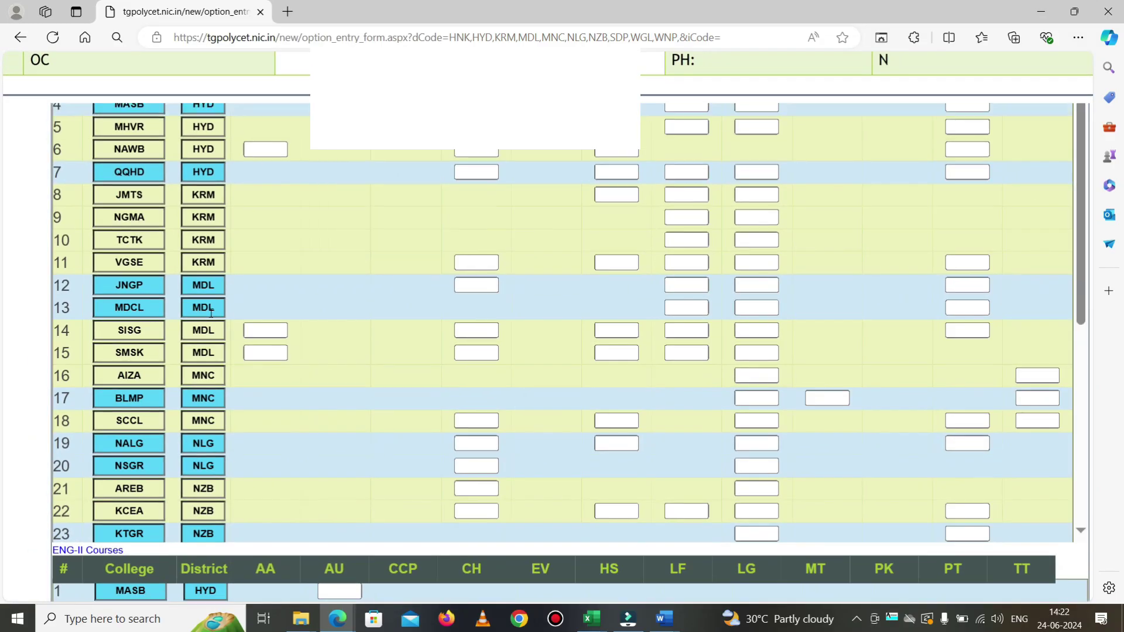
{"action": "scroll", "coordinate": [210, 313], "scroll_direction": "down", "scroll_amount": 2, "text": "ctrl"}
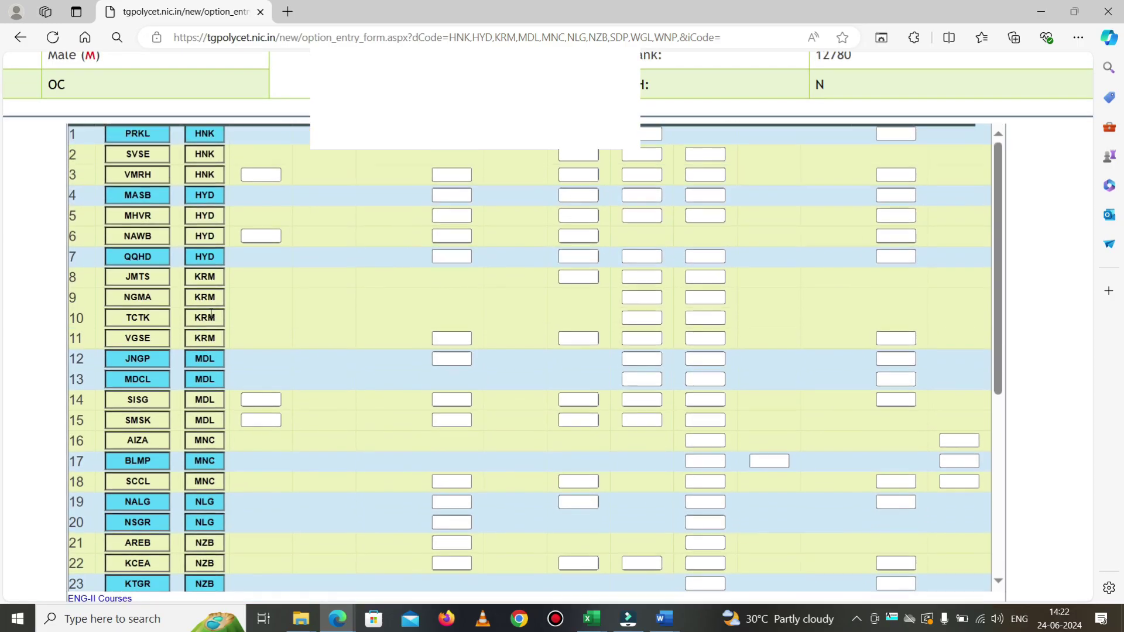
Examine the complete college list of the selected districts, from the first ENG-I row through the ENG-II courses
{"action": "scroll", "coordinate": [211, 314], "scroll_direction": "up", "scroll_amount": 2}
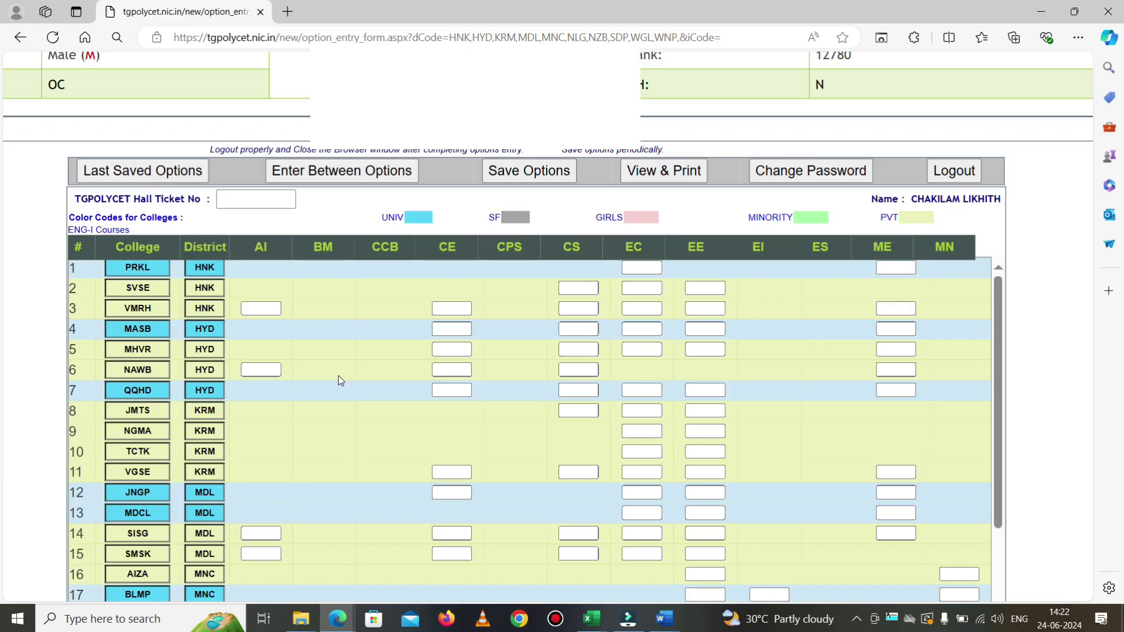
{"action": "scroll", "coordinate": [338, 380], "scroll_direction": "down", "scroll_amount": 3}
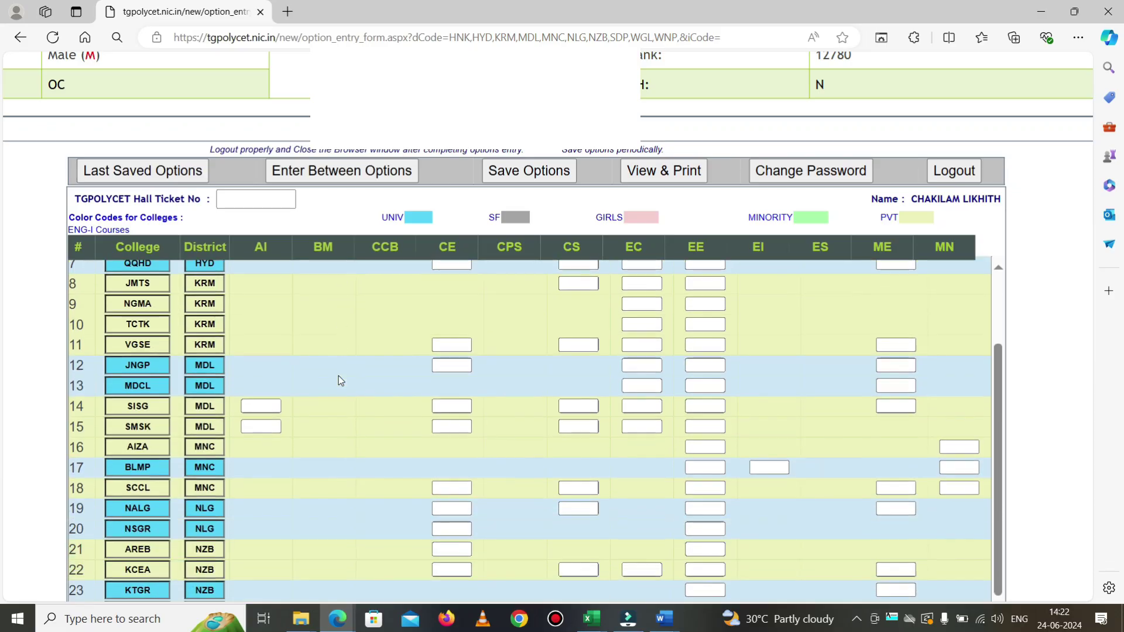
{"action": "scroll", "coordinate": [339, 379], "scroll_direction": "down", "scroll_amount": 5}
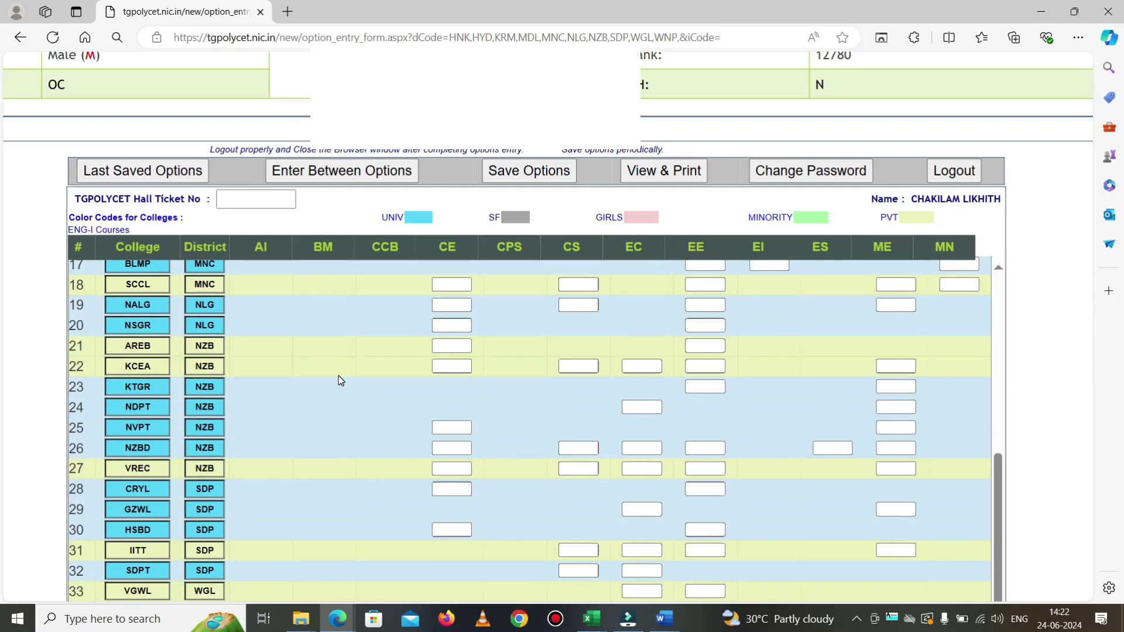
{"action": "scroll", "coordinate": [339, 377], "scroll_direction": "down", "scroll_amount": 5}
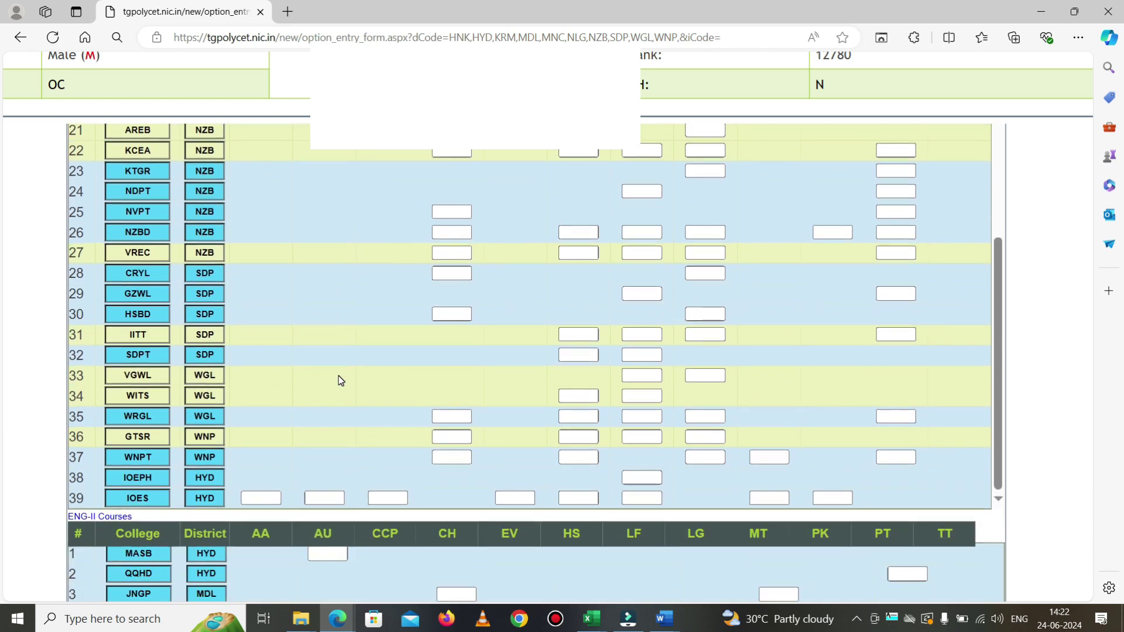
{"action": "scroll", "coordinate": [340, 381], "scroll_direction": "down", "scroll_amount": 5}
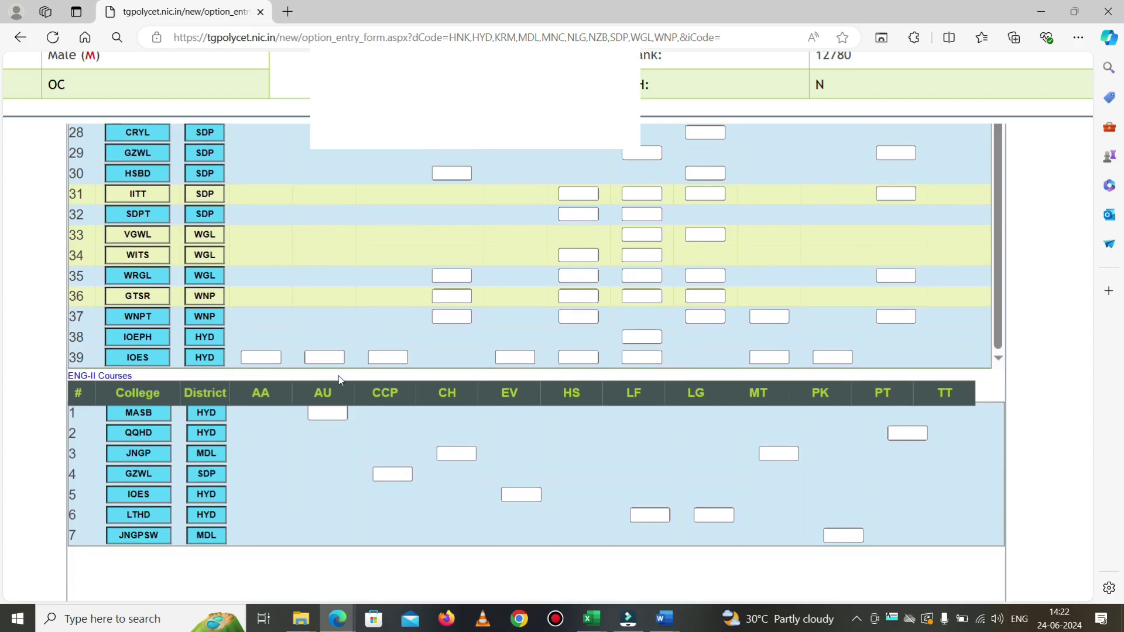
{"action": "scroll", "coordinate": [338, 375], "scroll_direction": "up", "scroll_amount": 3}
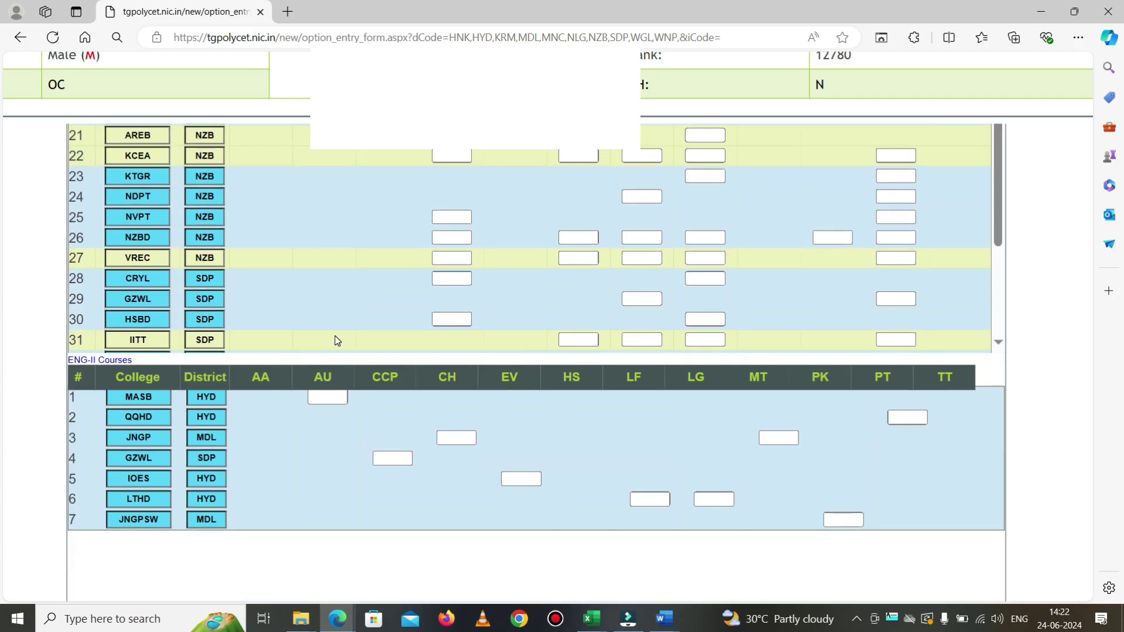
{"action": "scroll", "coordinate": [333, 321], "scroll_direction": "up", "scroll_amount": 3}
{"action": "scroll", "coordinate": [309, 410], "scroll_direction": "up", "scroll_amount": 3}
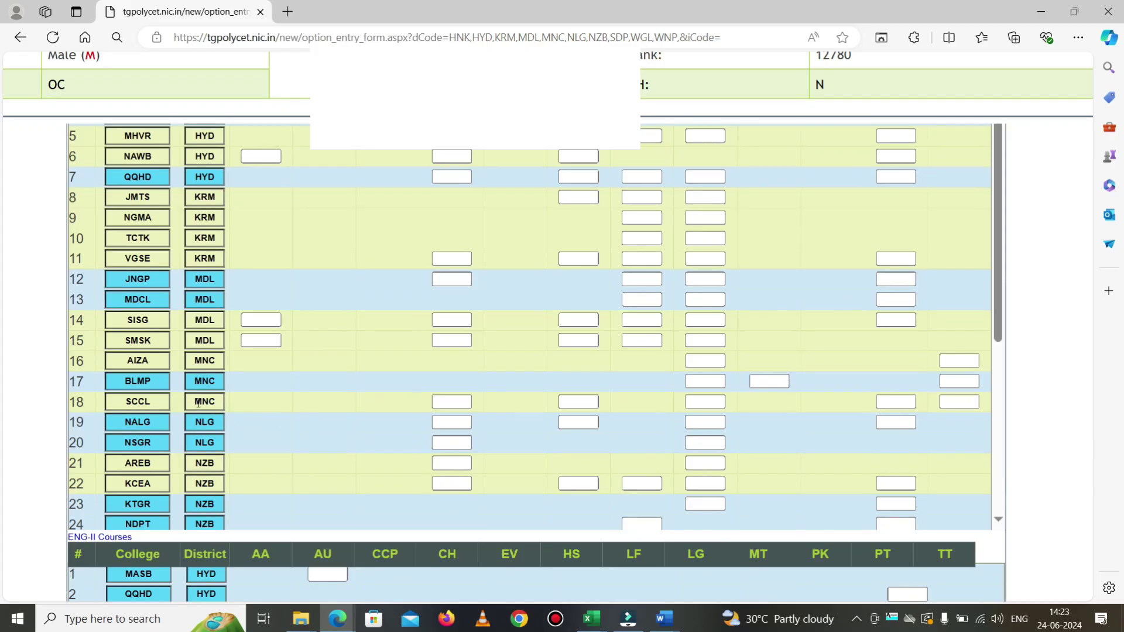
{"action": "scroll", "coordinate": [230, 426], "scroll_direction": "up", "scroll_amount": 1}
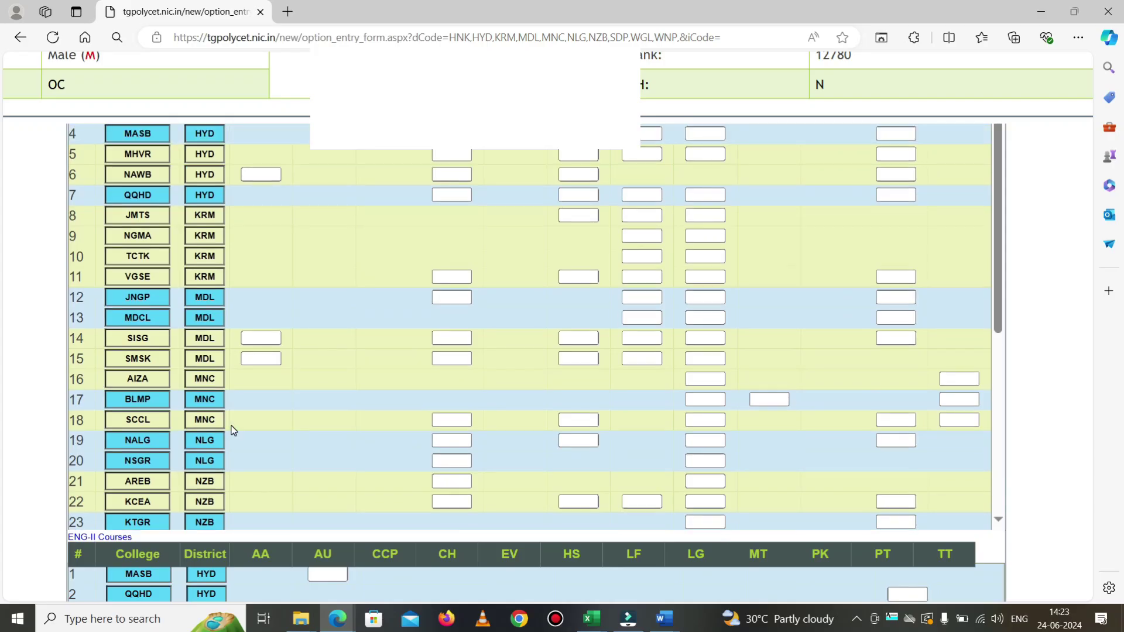
{"action": "scroll", "coordinate": [297, 422], "scroll_direction": "up", "scroll_amount": 5}
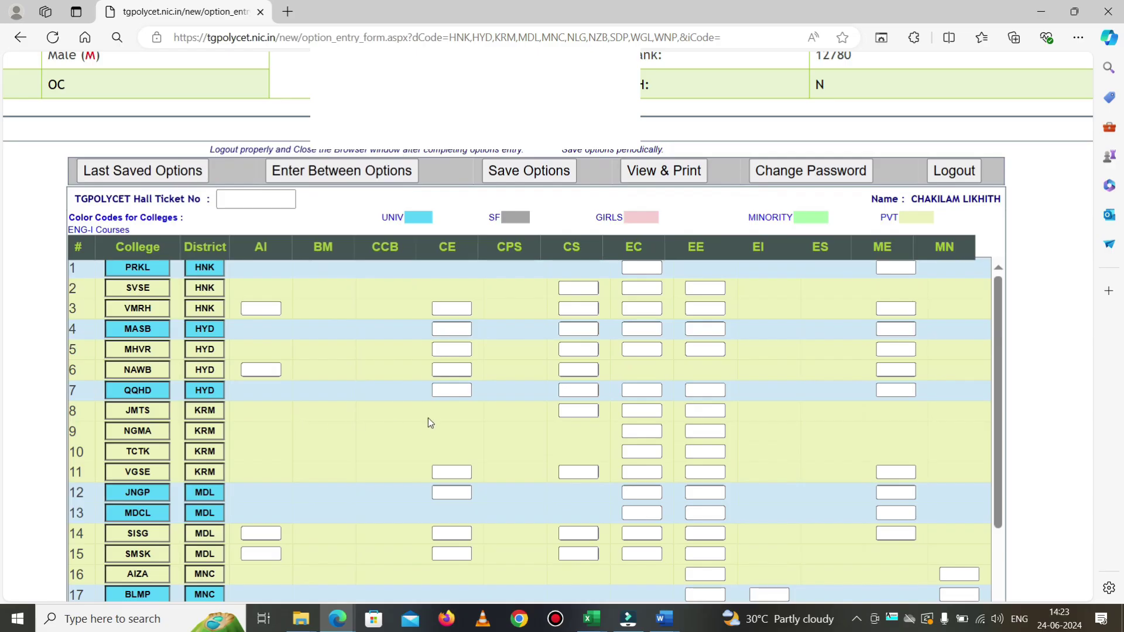
For the SCCL college in MNC, enter option 1 for CS, option 2 for EE and option 3 for CE
{"action": "scroll", "coordinate": [575, 474], "scroll_direction": "down", "scroll_amount": 2}
{"action": "left_click", "coordinate": [575, 489]}
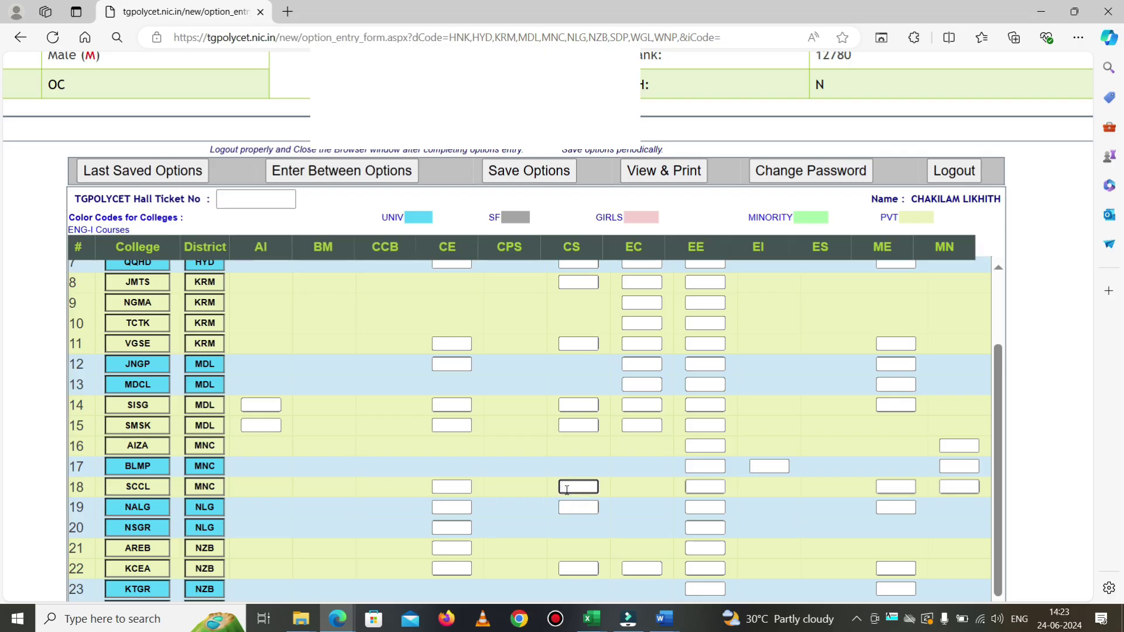
{"action": "type", "text": "1"}
{"action": "left_click", "coordinate": [507, 490]}
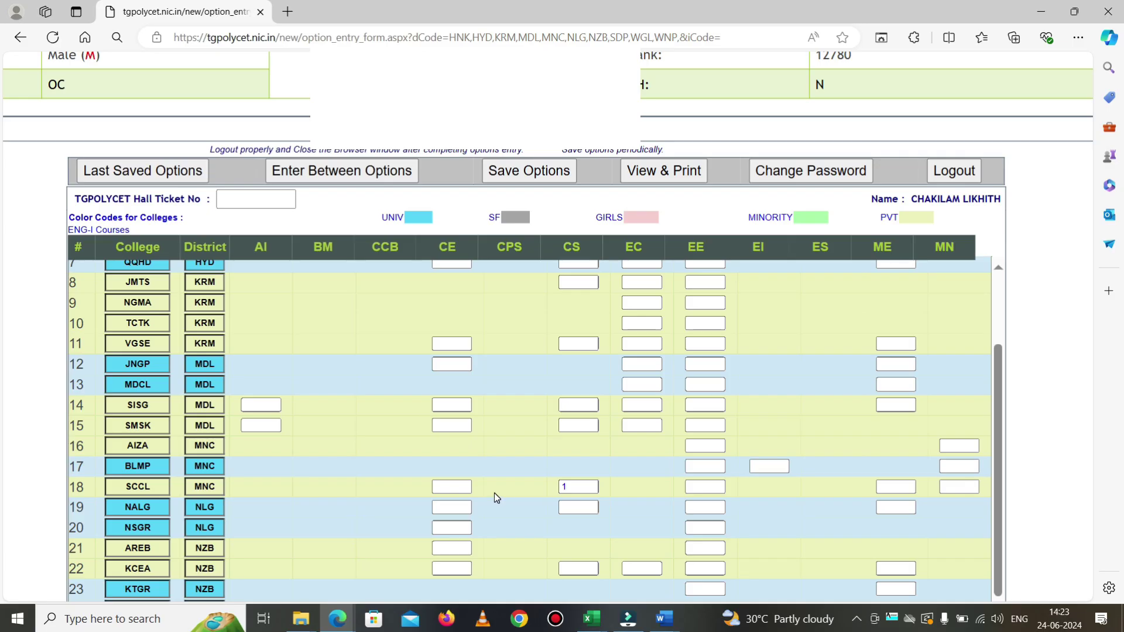
{"action": "left_click", "coordinate": [697, 486]}
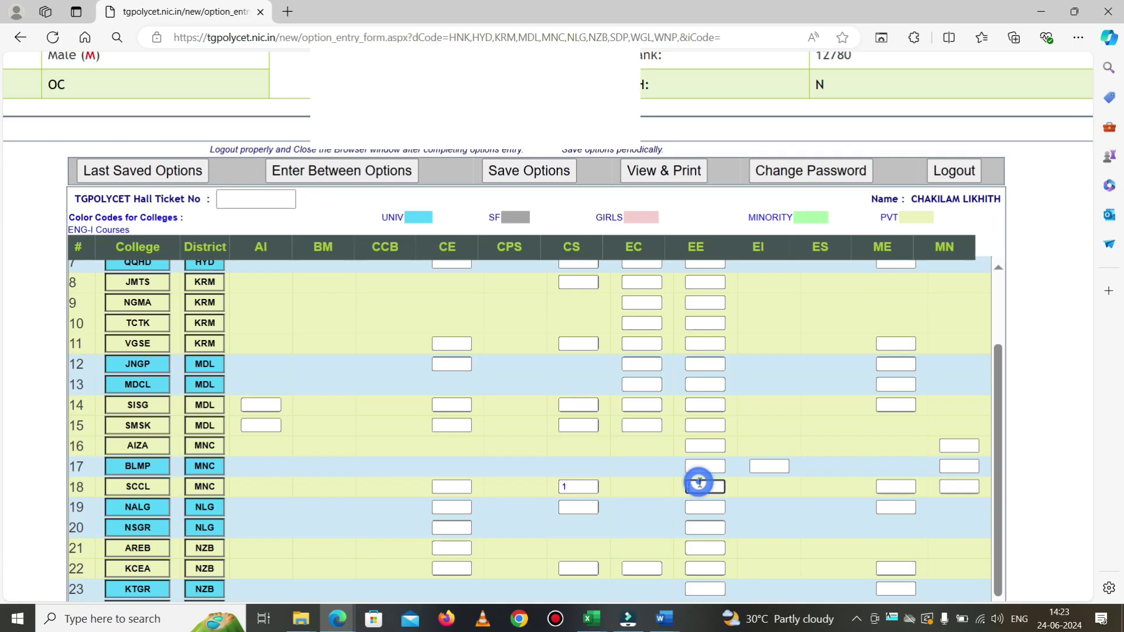
{"action": "type", "text": "2"}
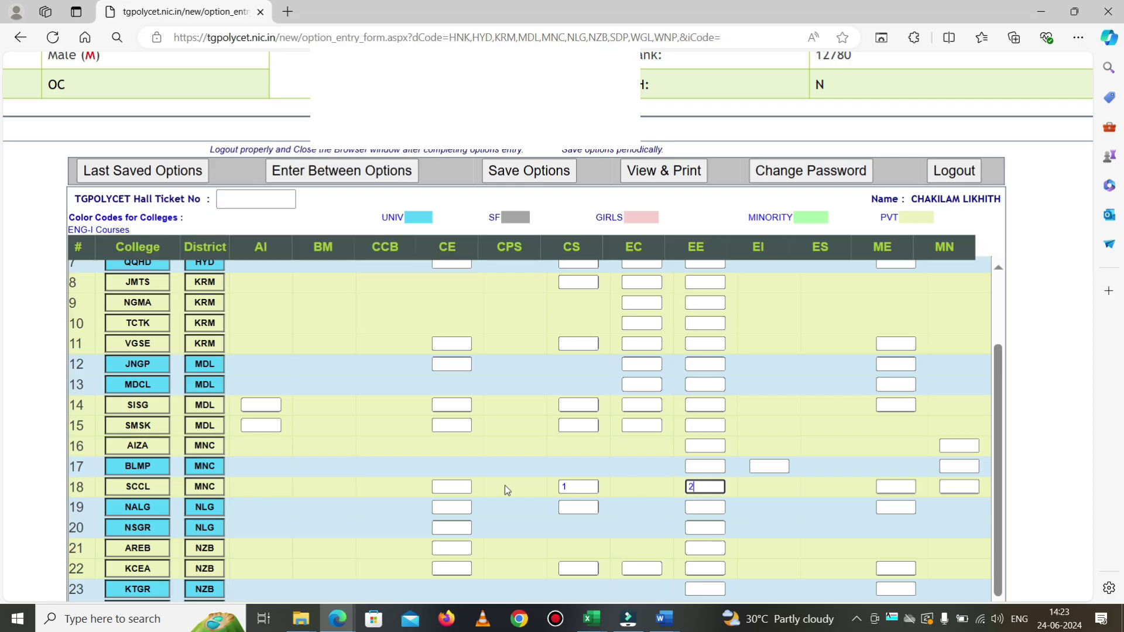
{"action": "left_click", "coordinate": [461, 487]}
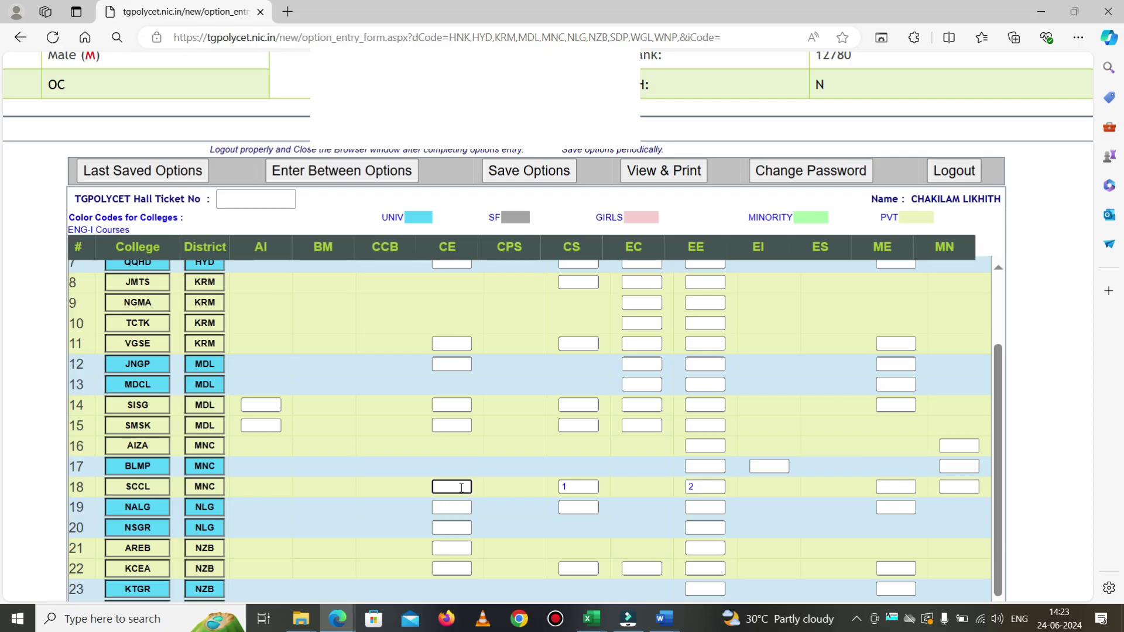
{"action": "type", "text": "3"}
For the MASB college in HYD, enter option 4 for CS, option 5 for EE and option 6 for CE
{"action": "scroll", "coordinate": [462, 488], "scroll_direction": "down", "scroll_amount": 1}
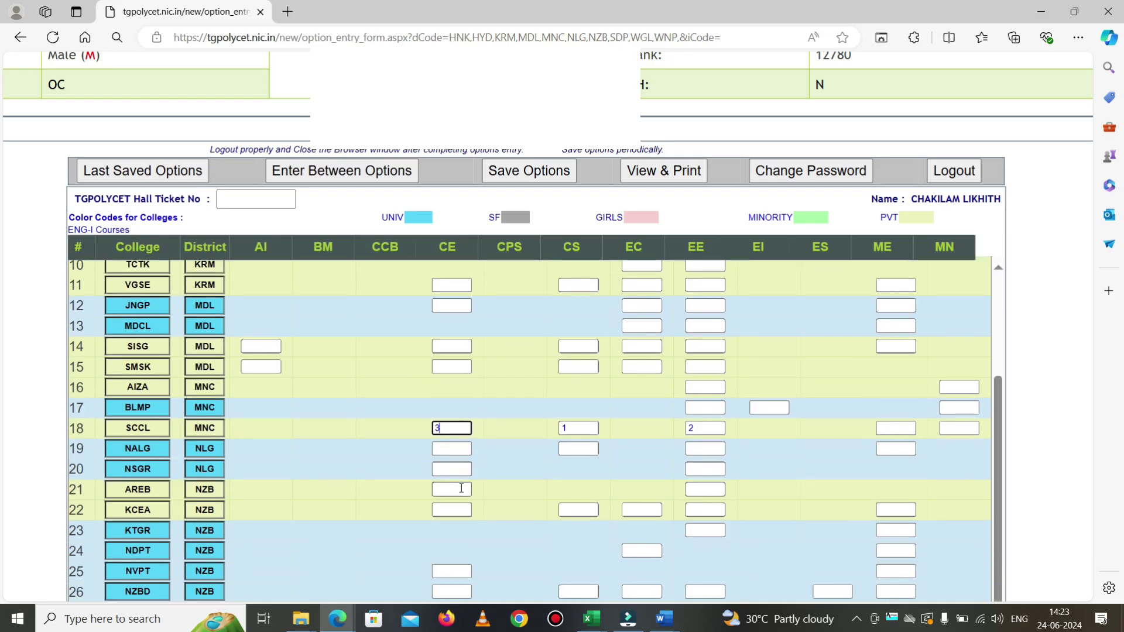
{"action": "scroll", "coordinate": [461, 488], "scroll_direction": "up", "scroll_amount": 3}
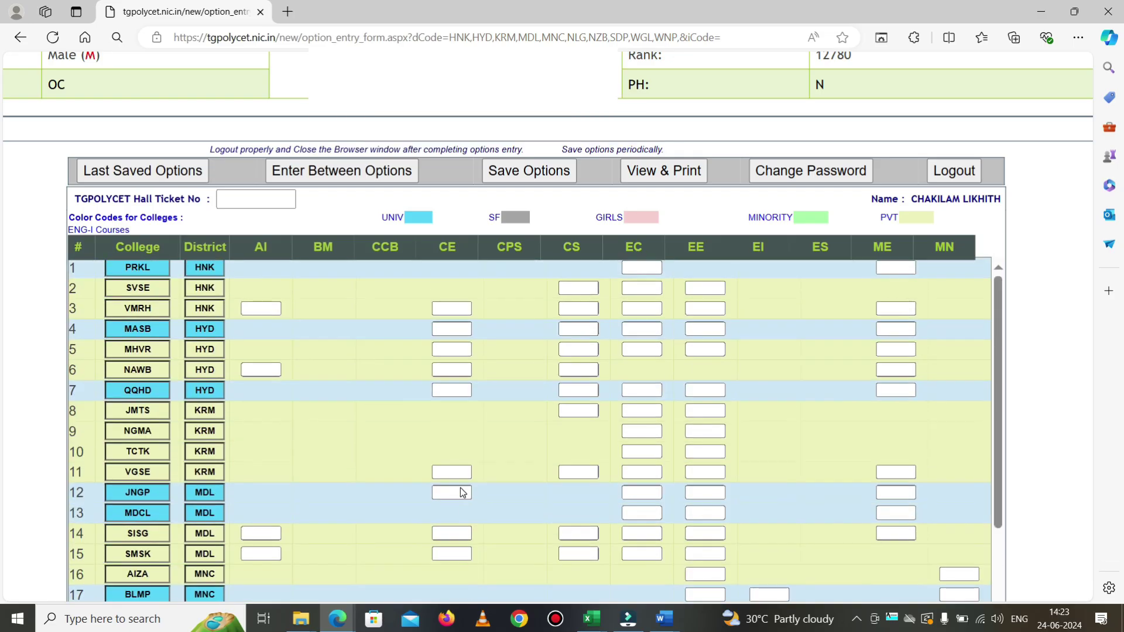
{"action": "scroll", "coordinate": [462, 488], "scroll_direction": "down", "scroll_amount": 1}
{"action": "scroll", "coordinate": [462, 488], "scroll_direction": "down", "scroll_amount": 2}
{"action": "scroll", "coordinate": [461, 488], "scroll_direction": "up", "scroll_amount": 3}
{"action": "scroll", "coordinate": [462, 488], "scroll_direction": "up", "scroll_amount": 1}
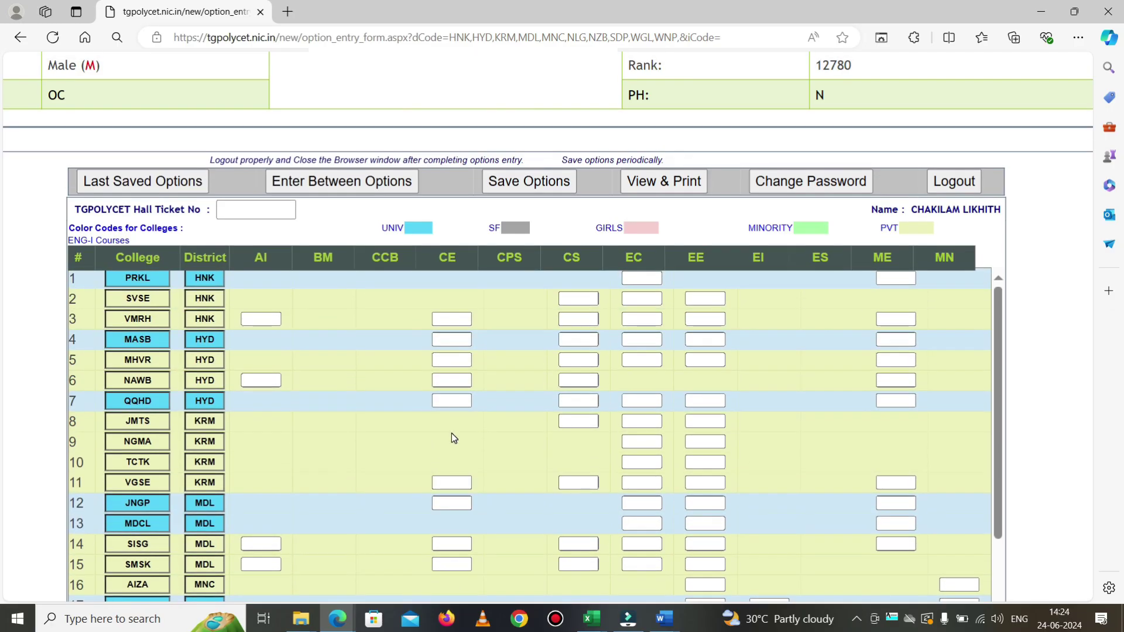
{"action": "left_click", "coordinate": [576, 342]}
{"action": "left_click", "coordinate": [576, 341]}
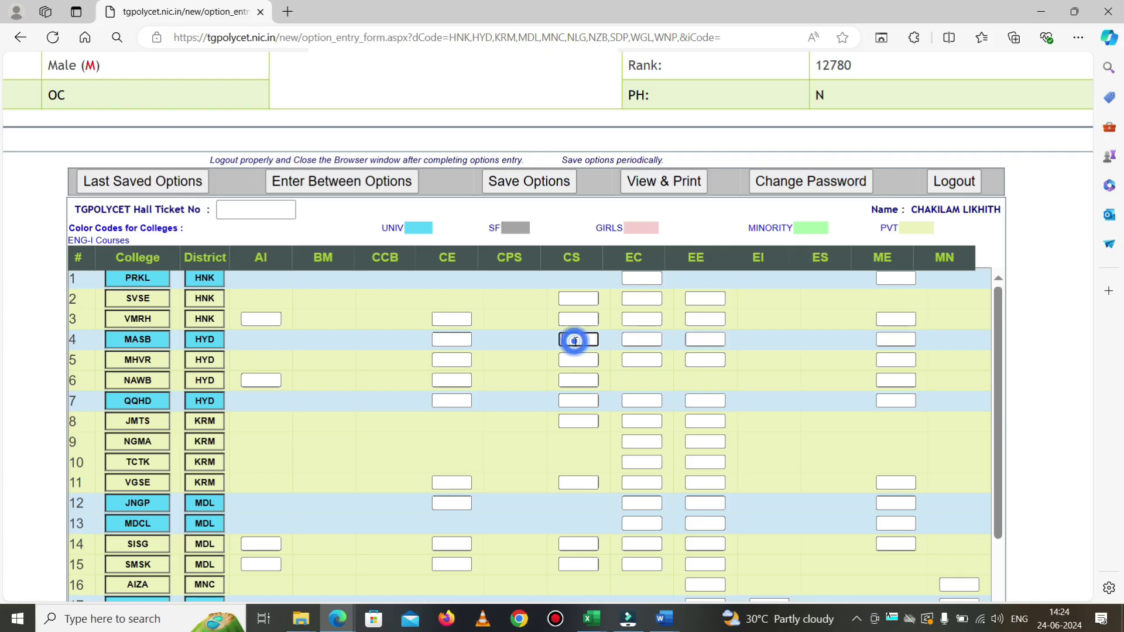
{"action": "type", "text": "4"}
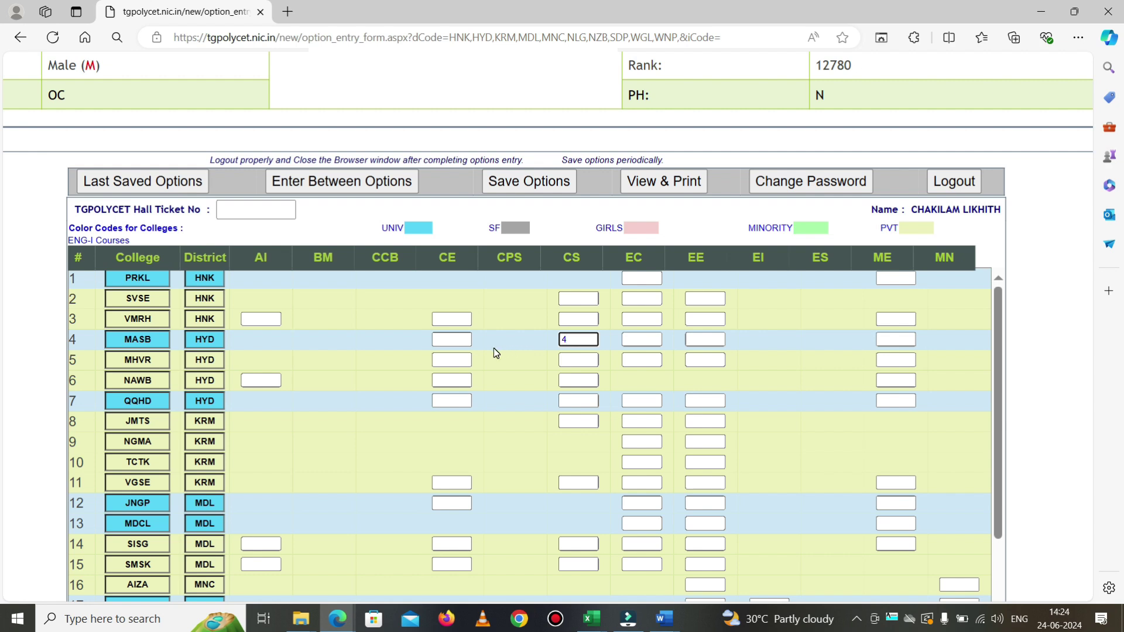
{"action": "left_click", "coordinate": [698, 340]}
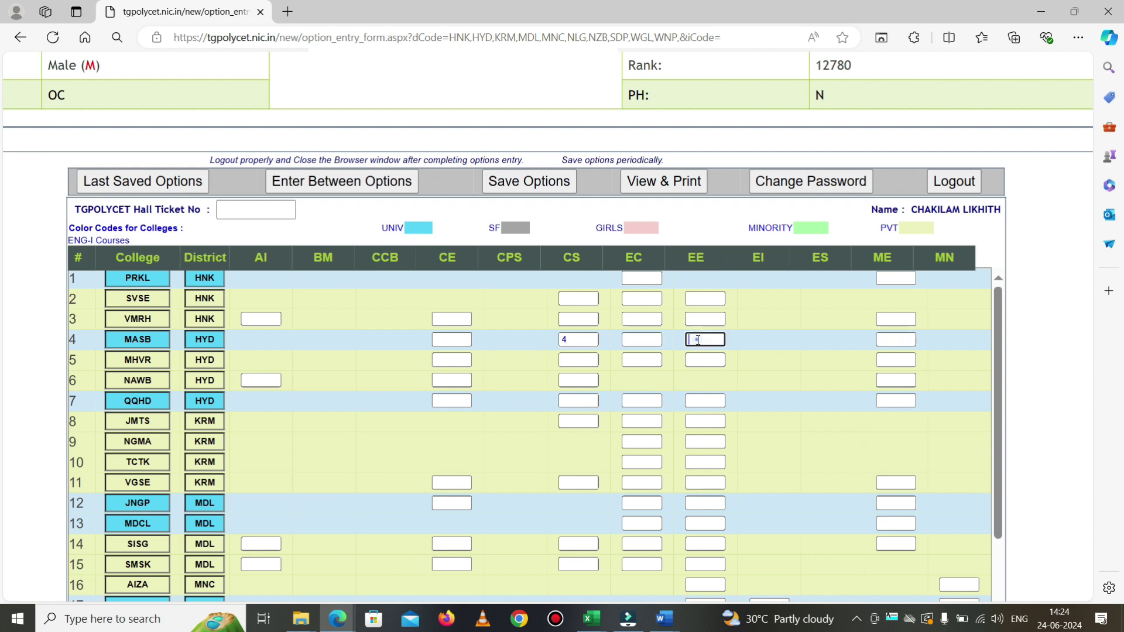
{"action": "type", "text": "5"}
{"action": "left_click", "coordinate": [457, 340]}
{"action": "type", "text": "6"}
Review the option numbers entered for MASB and SCCL and the form's commands for saving and viewing options
{"action": "scroll", "coordinate": [457, 340], "scroll_direction": "down", "scroll_amount": 1}
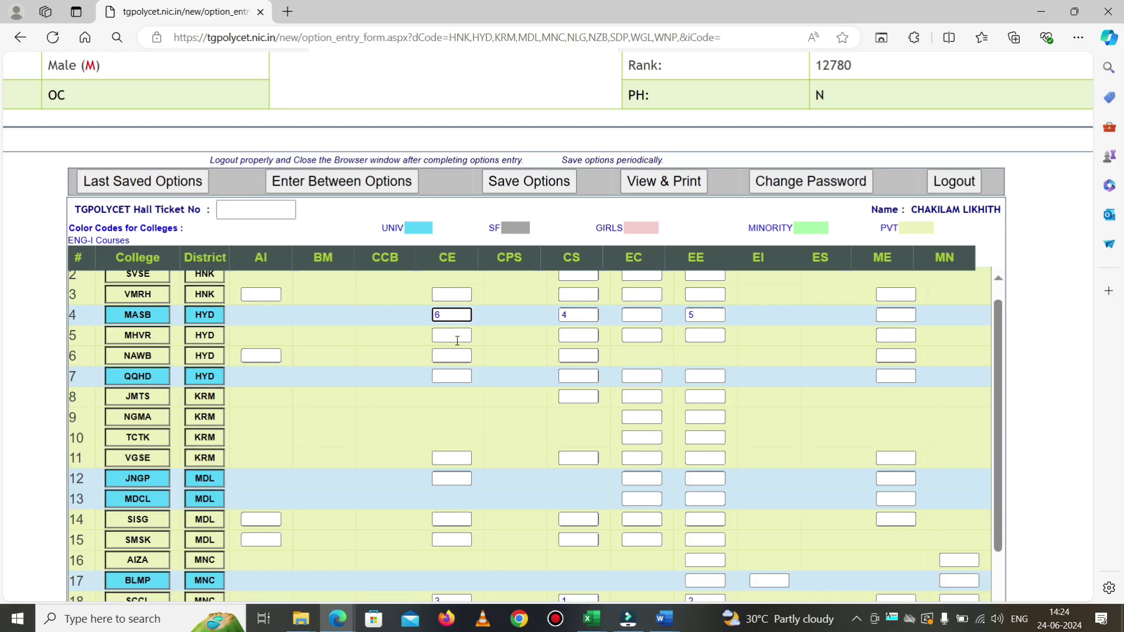
{"action": "scroll", "coordinate": [457, 340], "scroll_direction": "down", "scroll_amount": 1}
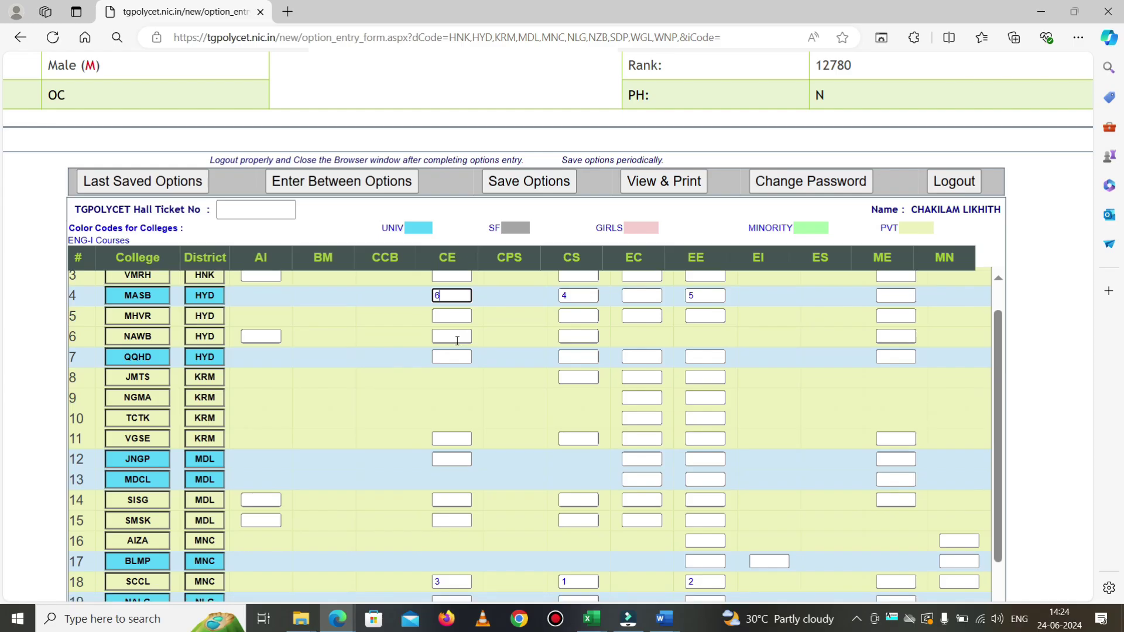
{"action": "scroll", "coordinate": [457, 340], "scroll_direction": "up", "scroll_amount": 1}
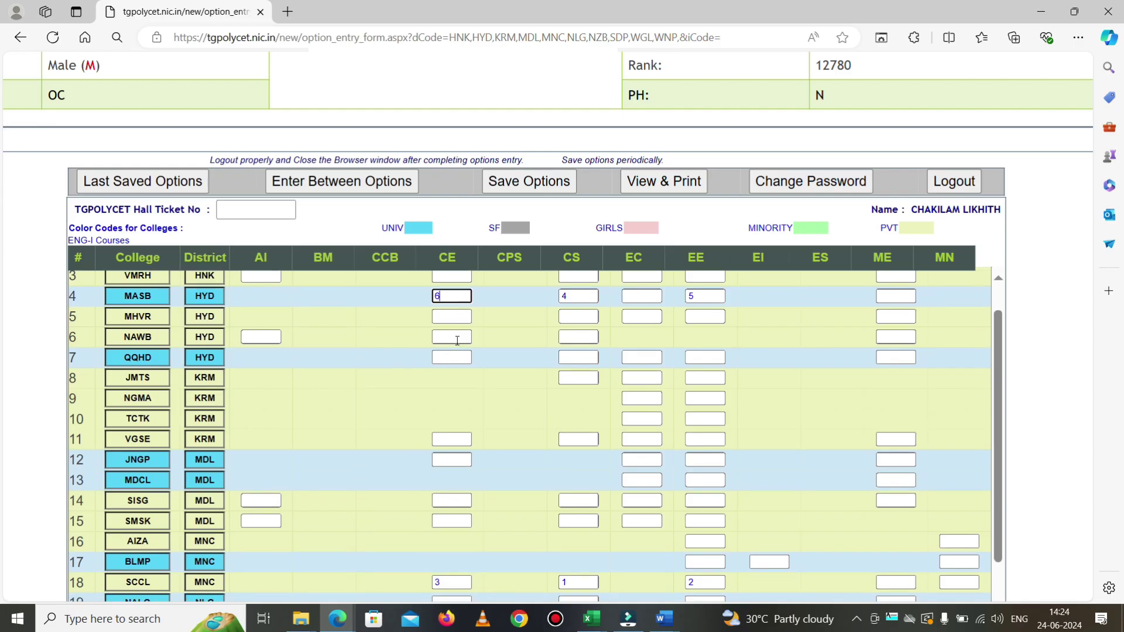
{"action": "scroll", "coordinate": [457, 341], "scroll_direction": "down", "scroll_amount": 1}
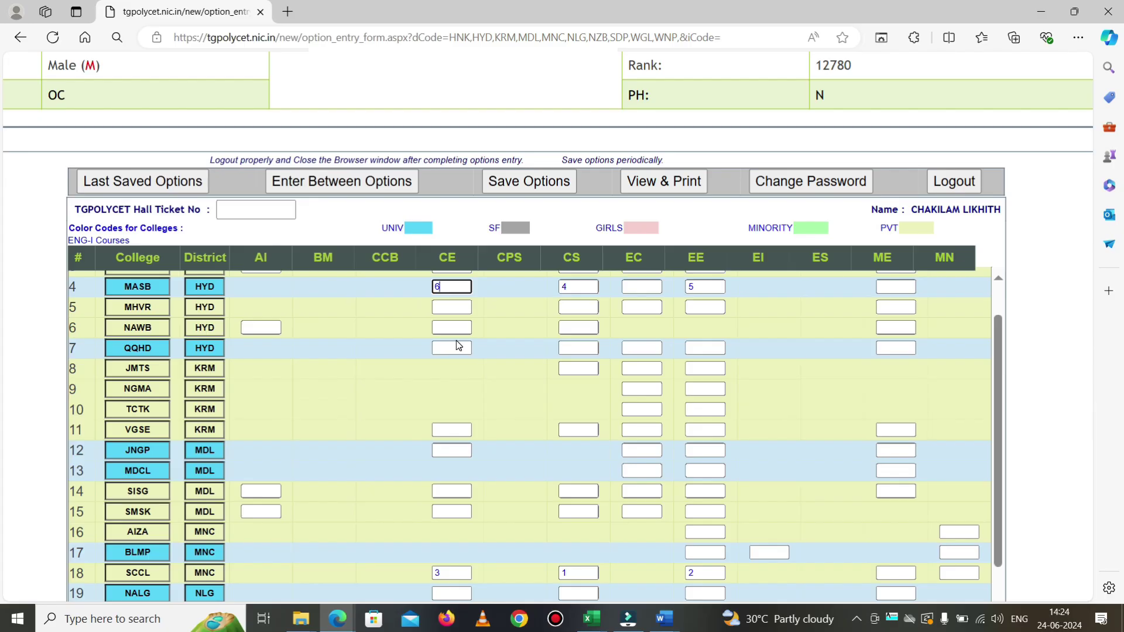
{"action": "scroll", "coordinate": [459, 346], "scroll_direction": "up", "scroll_amount": 1}
{"action": "scroll", "coordinate": [457, 342], "scroll_direction": "up", "scroll_amount": 1}
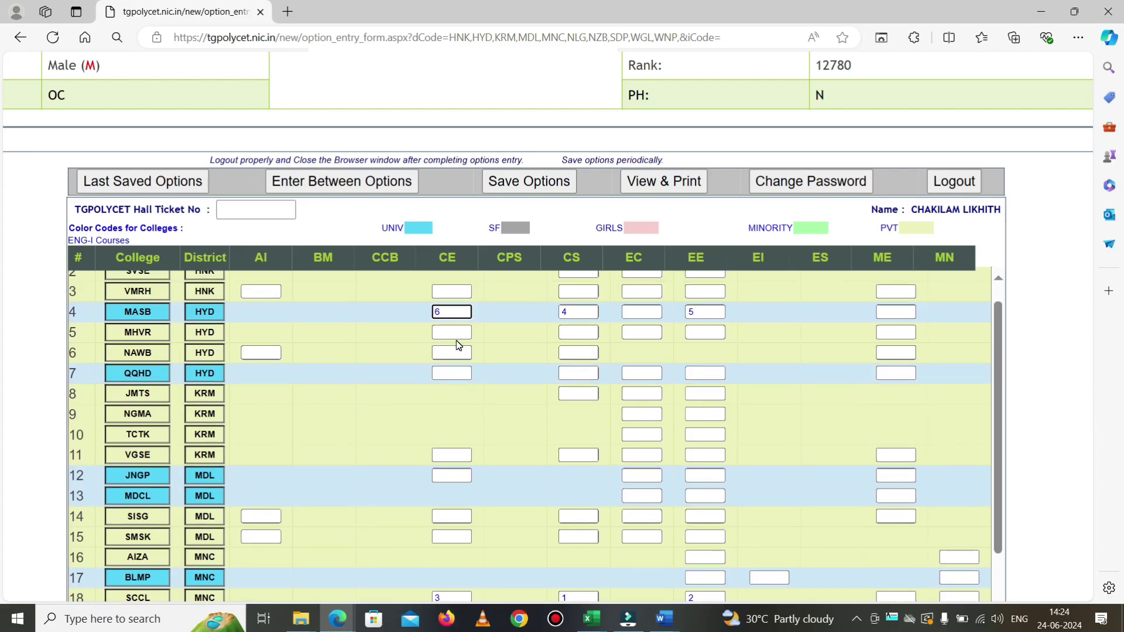
{"action": "scroll", "coordinate": [459, 345], "scroll_direction": "up", "scroll_amount": 3}
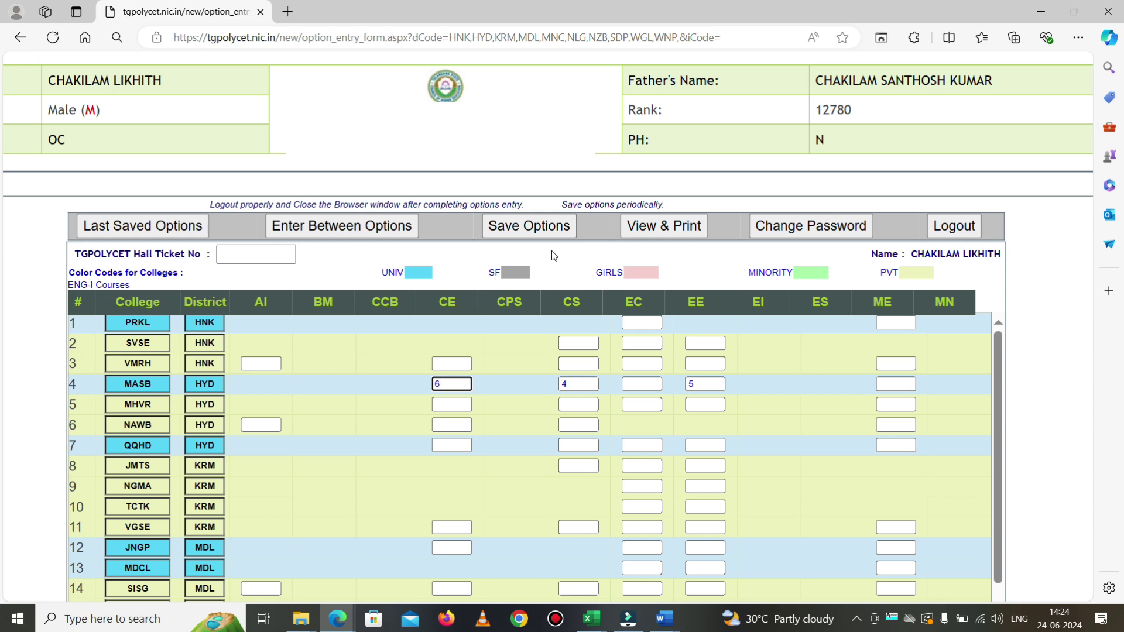
{"action": "key", "text": "ctrl+plus"}
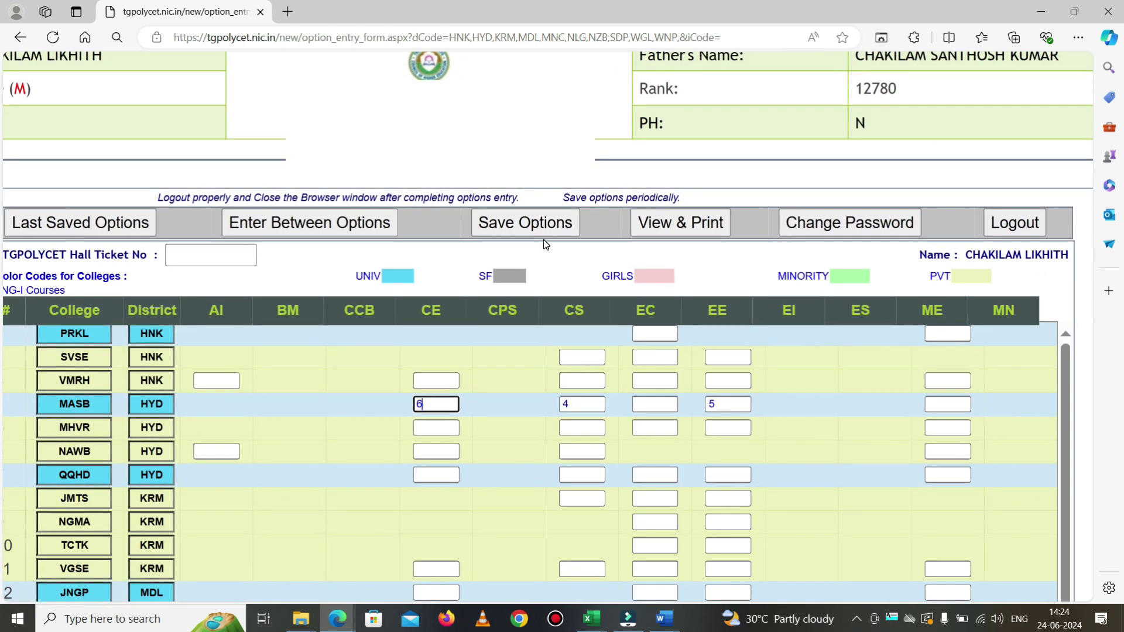
Fill in the candidate's TGPOLYCET hall ticket number and save the options entered in the option entry form
{"action": "left_click", "coordinate": [537, 230]}
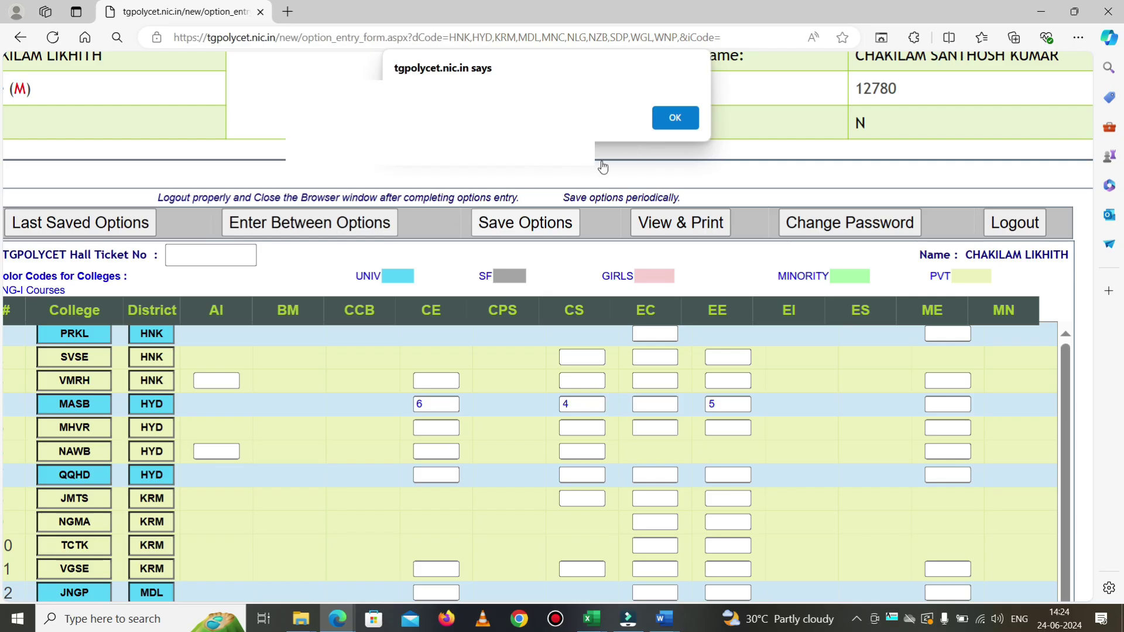
{"action": "left_click", "coordinate": [675, 118]}
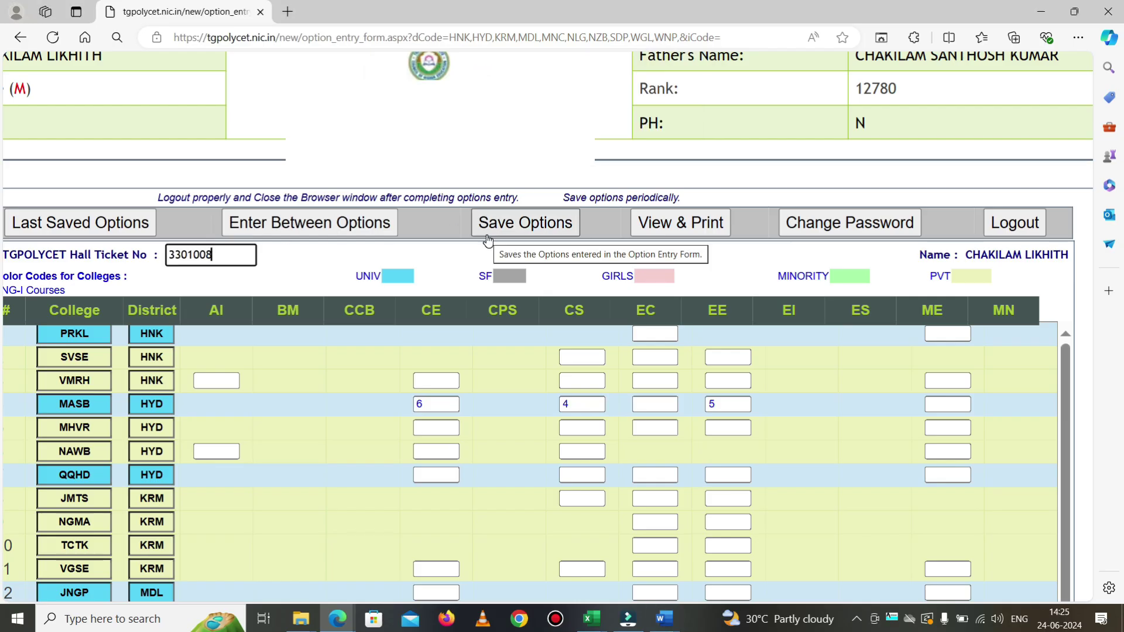
{"action": "scroll", "coordinate": [270, 313], "scroll_direction": "down", "scroll_amount": 1}
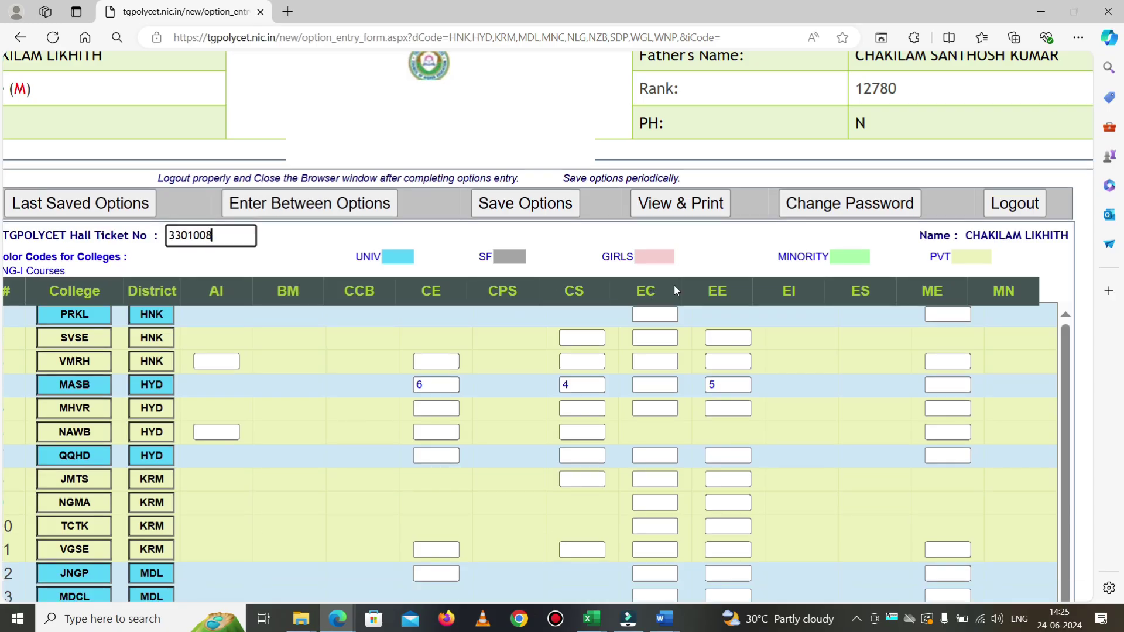
{"action": "left_click", "coordinate": [544, 206]}
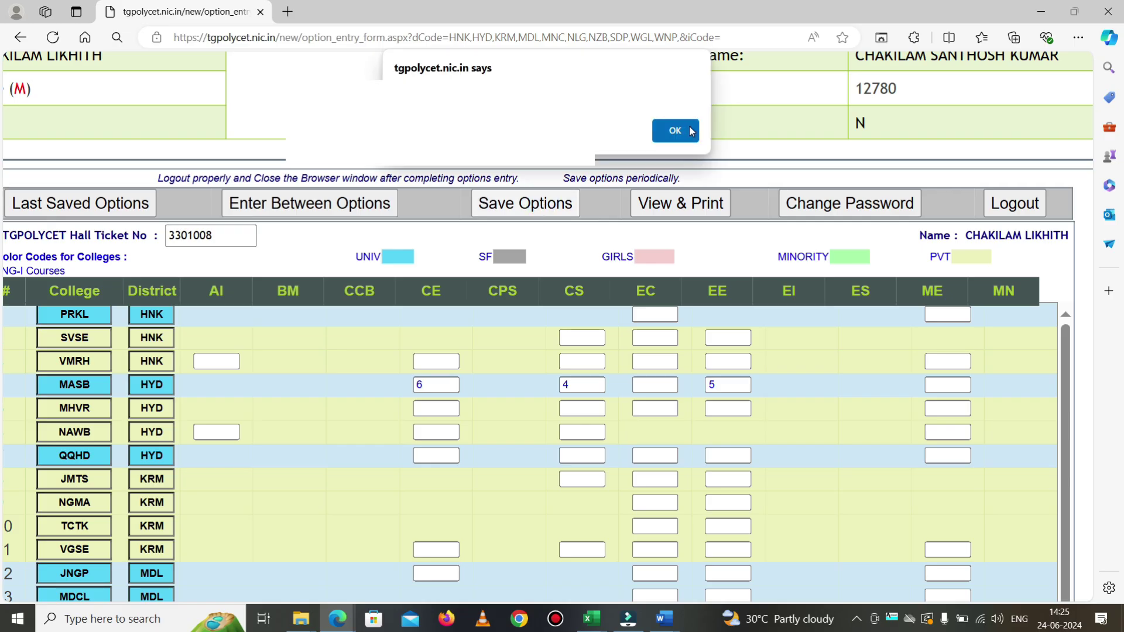
{"action": "left_click", "coordinate": [675, 131]}
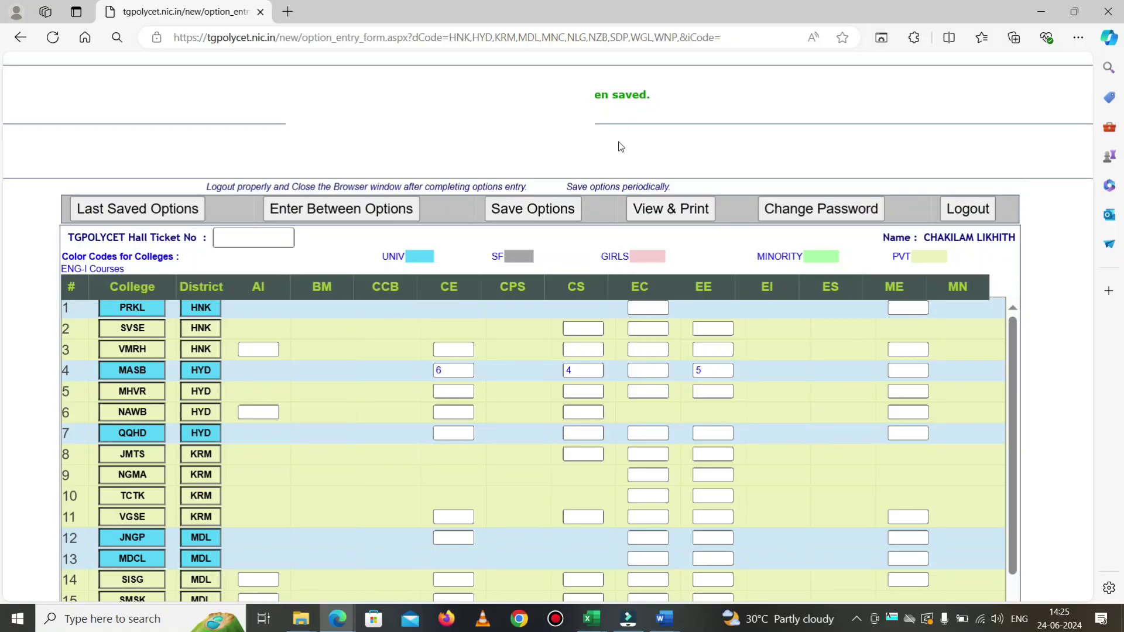
Check the save result and open the printable list of saved options
{"action": "scroll", "coordinate": [506, 69], "scroll_direction": "up", "scroll_amount": 5}
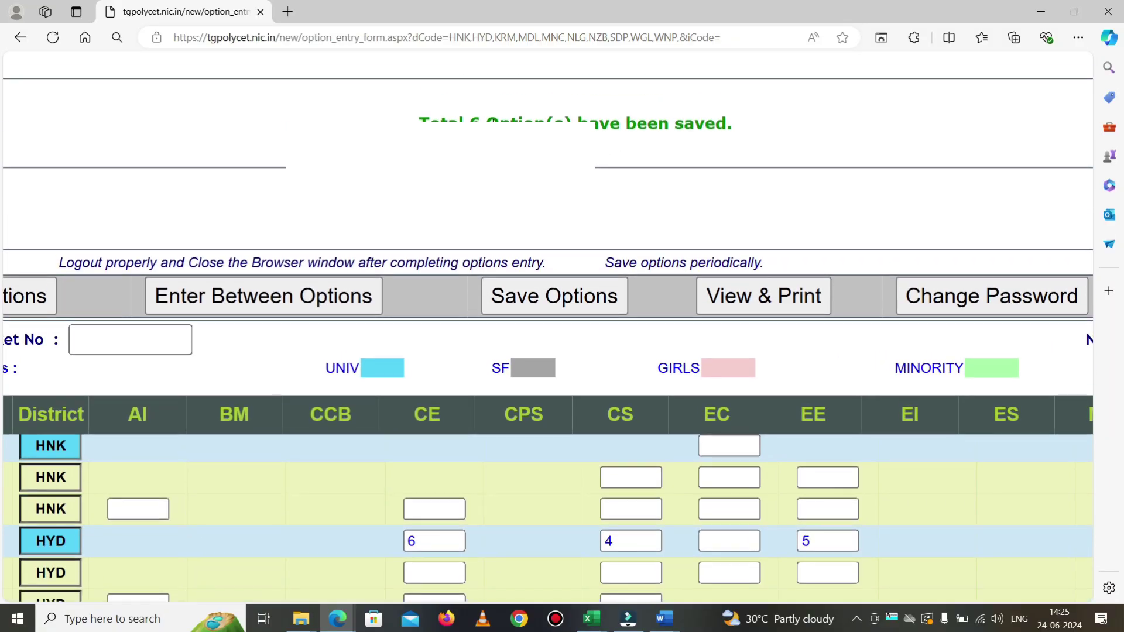
{"action": "scroll", "coordinate": [689, 205], "scroll_direction": "down", "scroll_amount": 2}
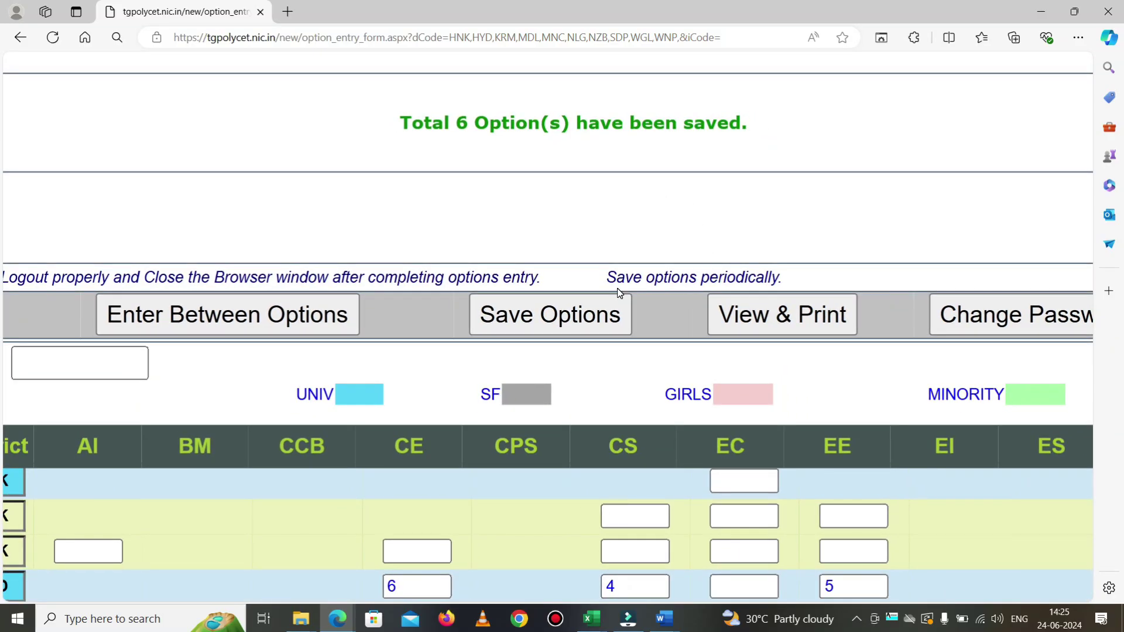
{"action": "scroll", "coordinate": [621, 292], "scroll_direction": "down", "scroll_amount": 2}
{"action": "scroll", "coordinate": [617, 288], "scroll_direction": "up", "scroll_amount": 2}
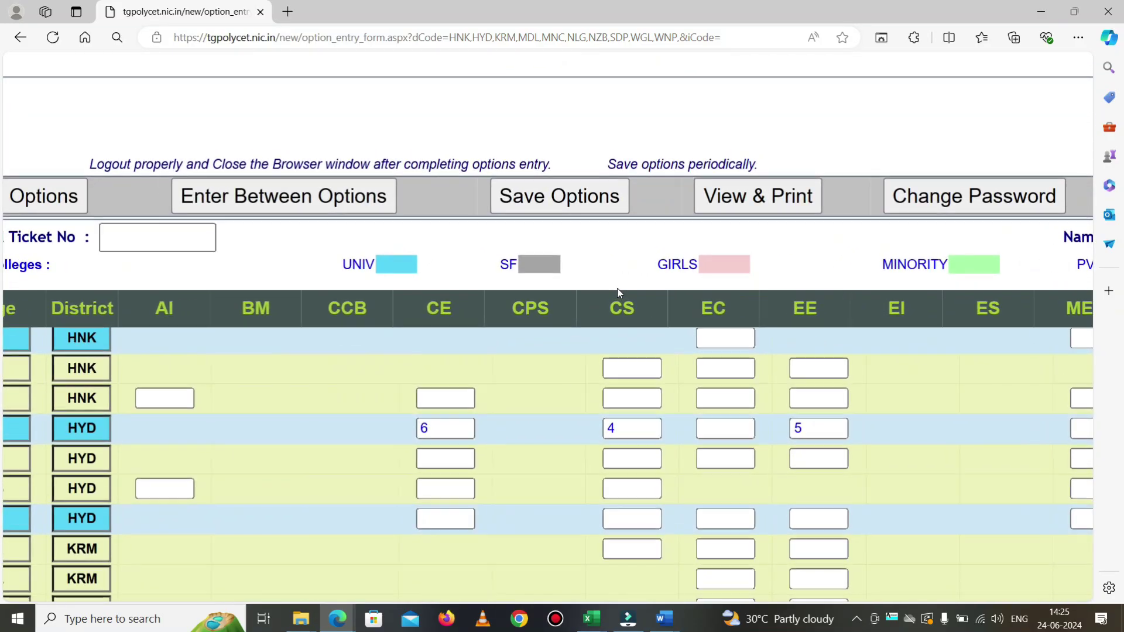
{"action": "left_click", "coordinate": [744, 199]}
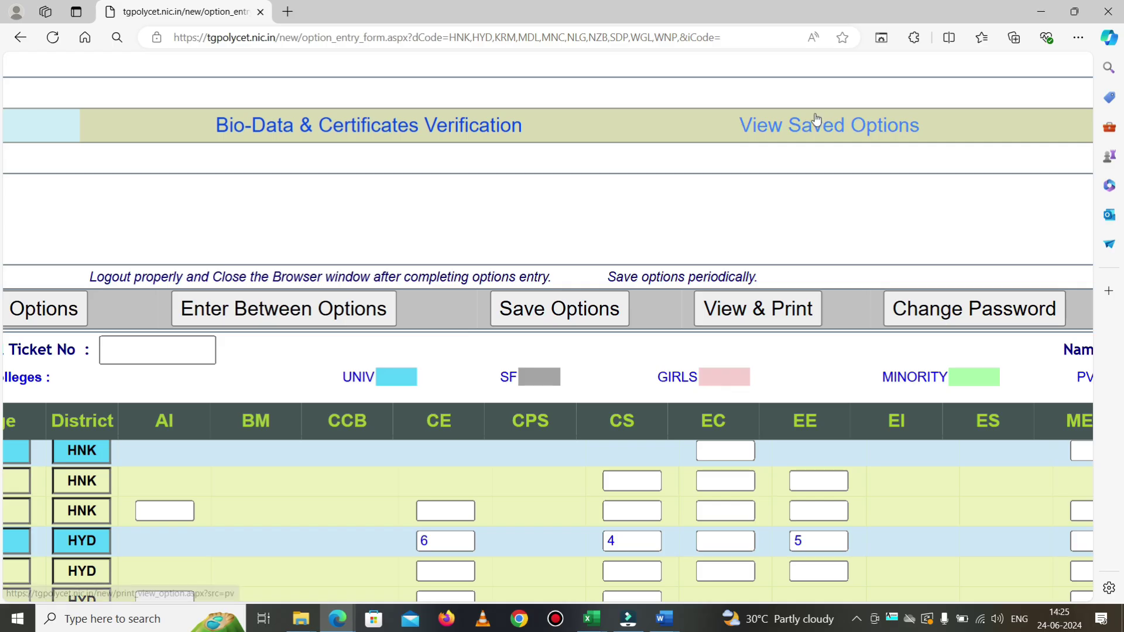
{"action": "left_click", "coordinate": [801, 125]}
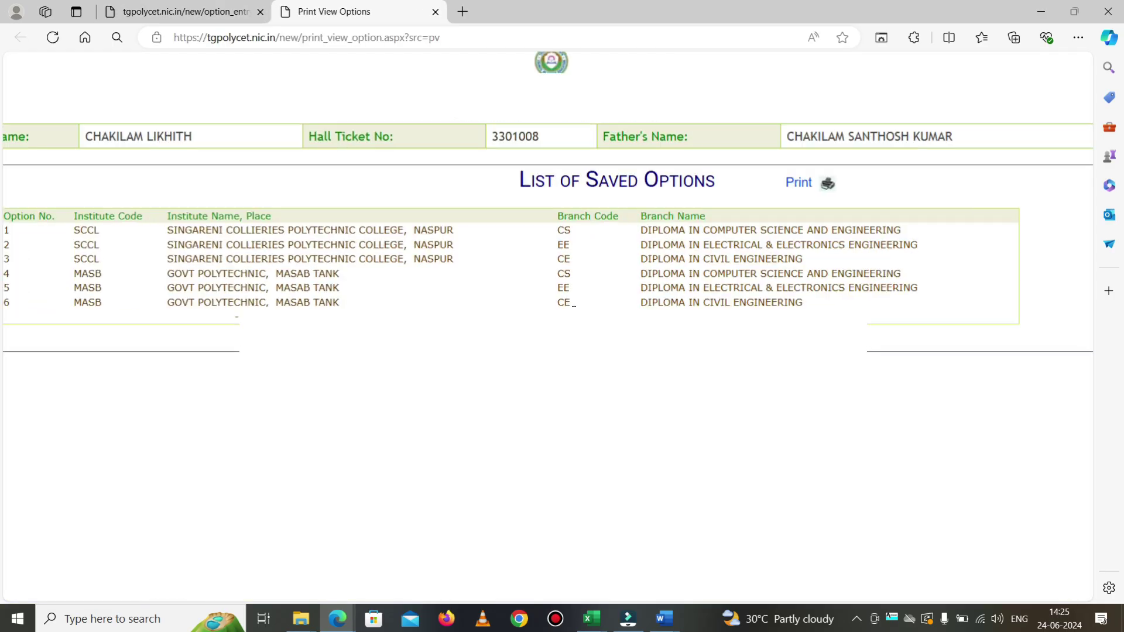